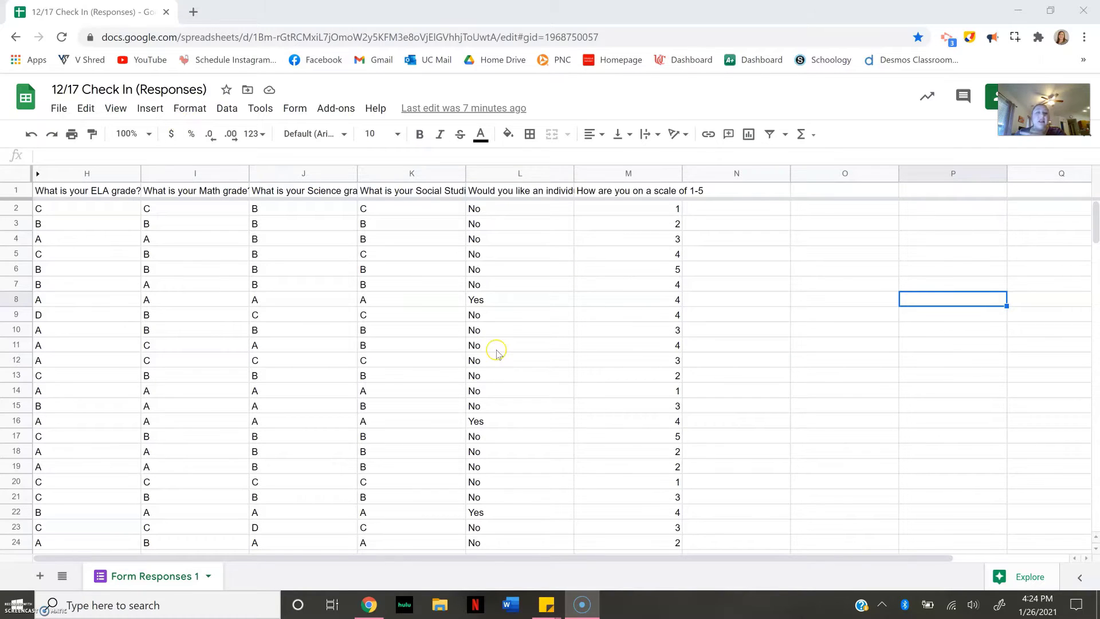
- Open conditional formatting for the four grade columns, H through K
scroll(496, 351, "down", 20)
scroll(449, 340, "up", 5)
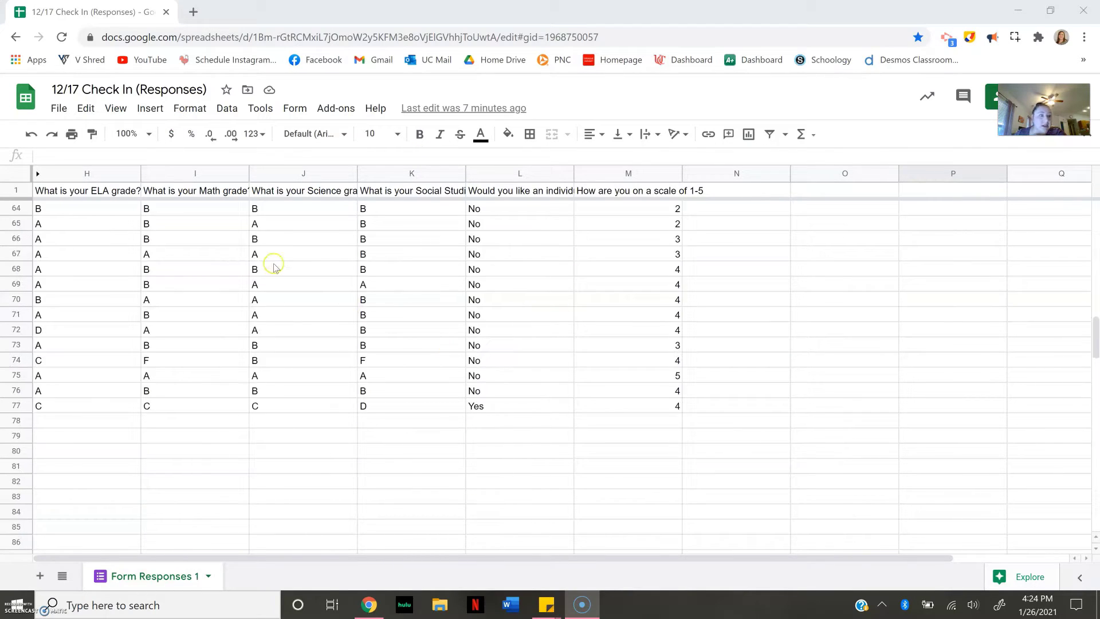
scroll(212, 404, "up", 20)
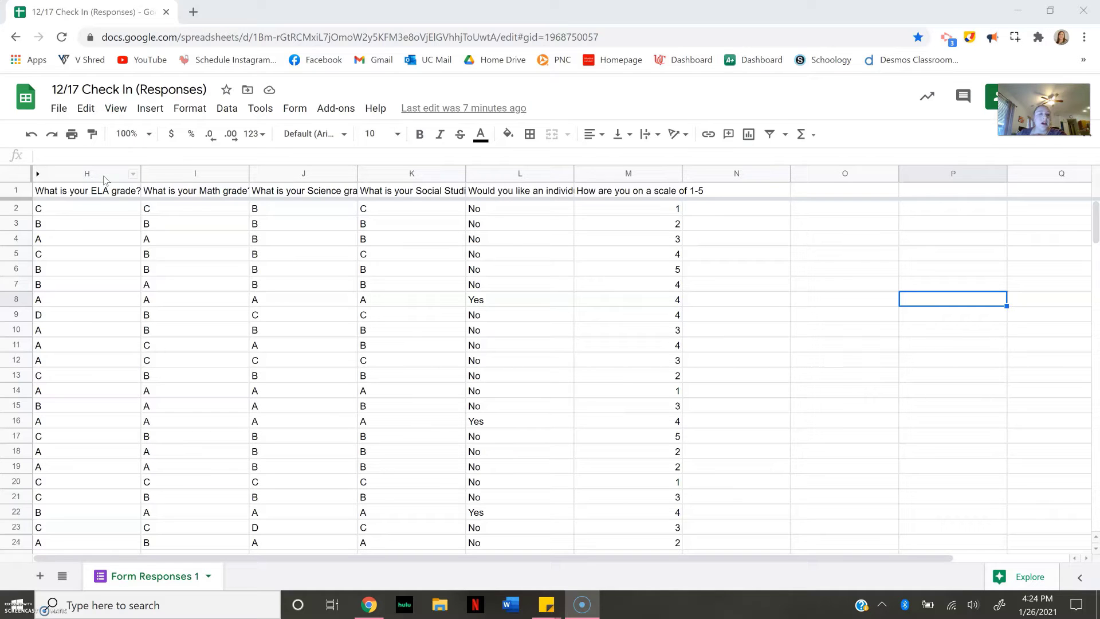
left_click_drag(88, 173, 394, 191)
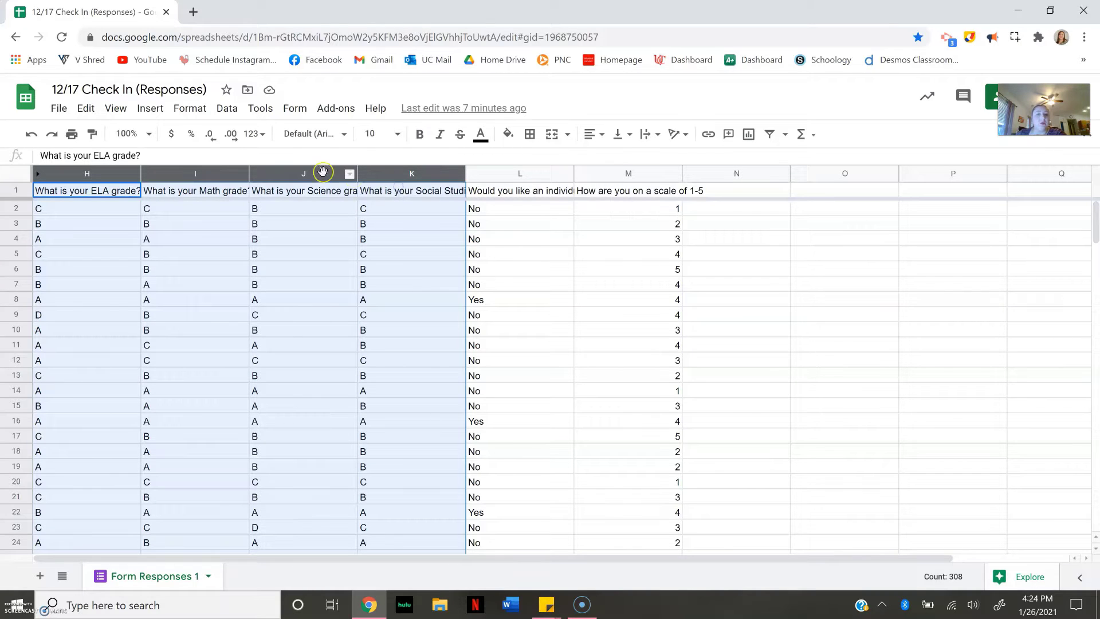
left_click(188, 116)
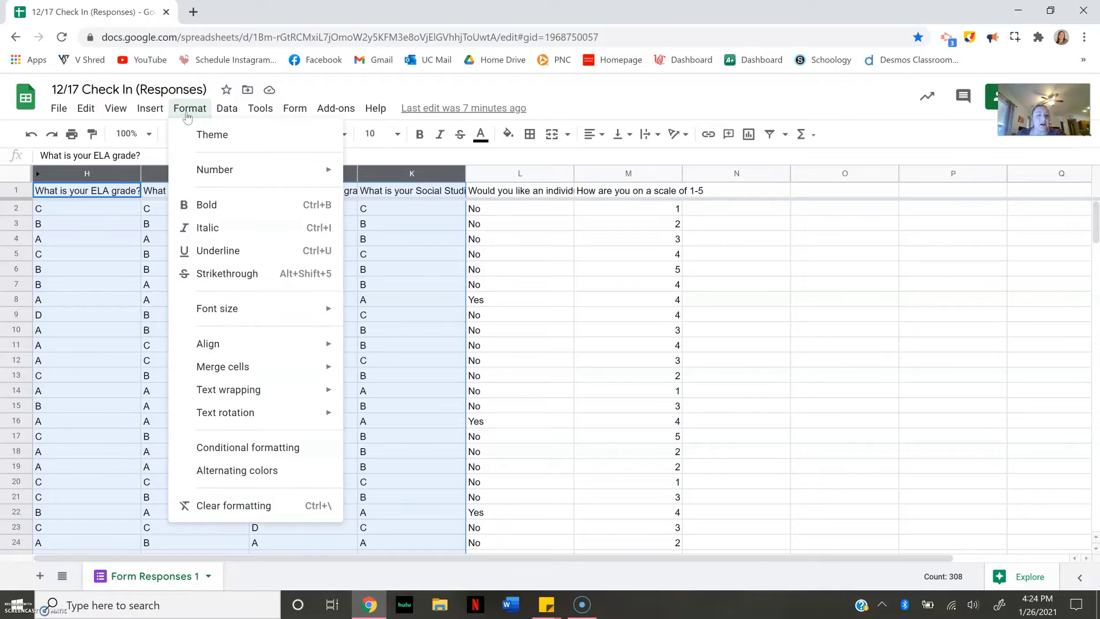
left_click(267, 449)
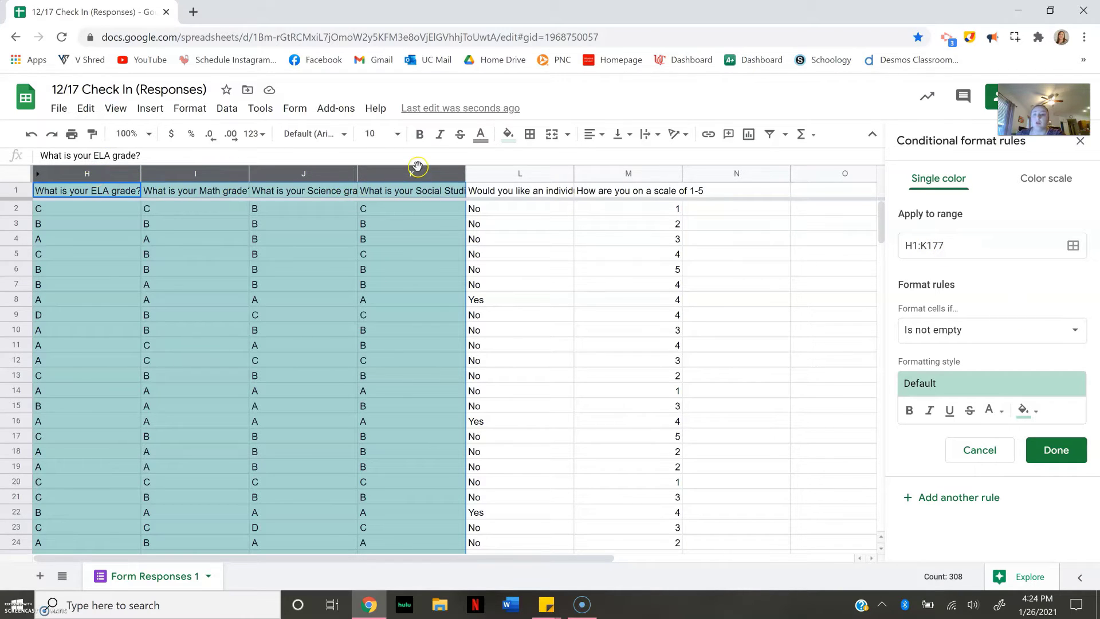
- Set the rule for H1:K177 to fill cells whose text contains "A" with dark green
left_click(922, 331)
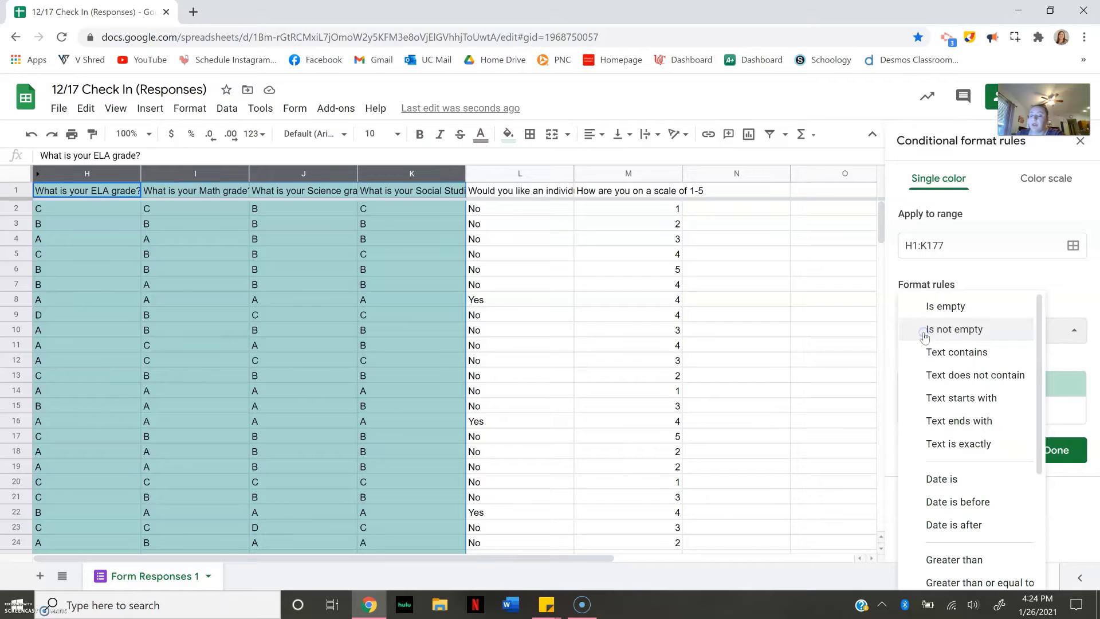
left_click(955, 351)
left_click(965, 361)
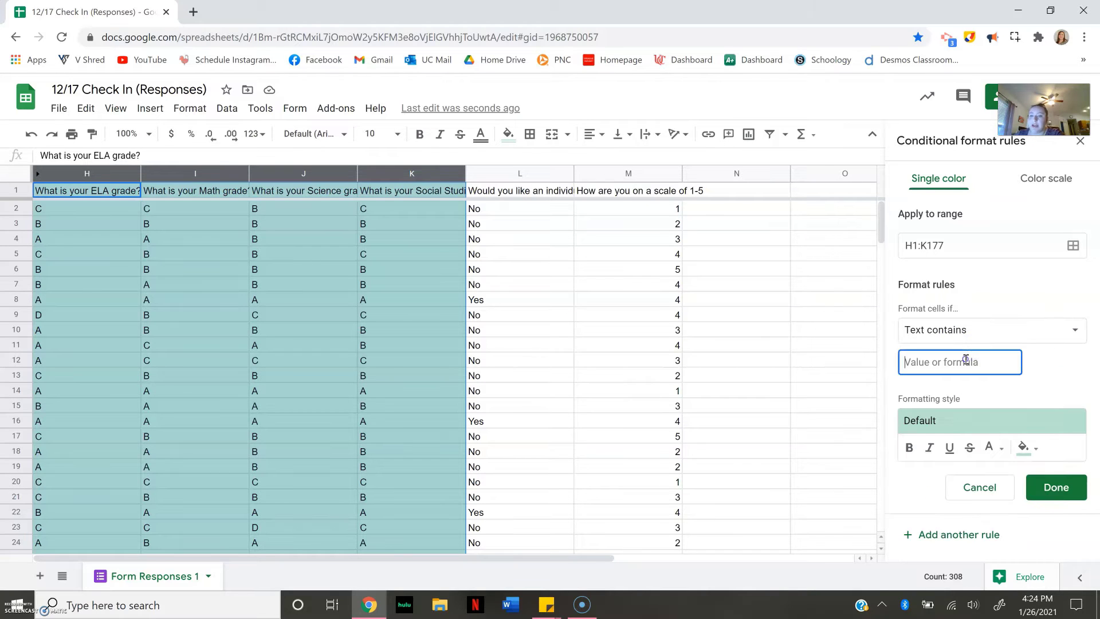
type("A")
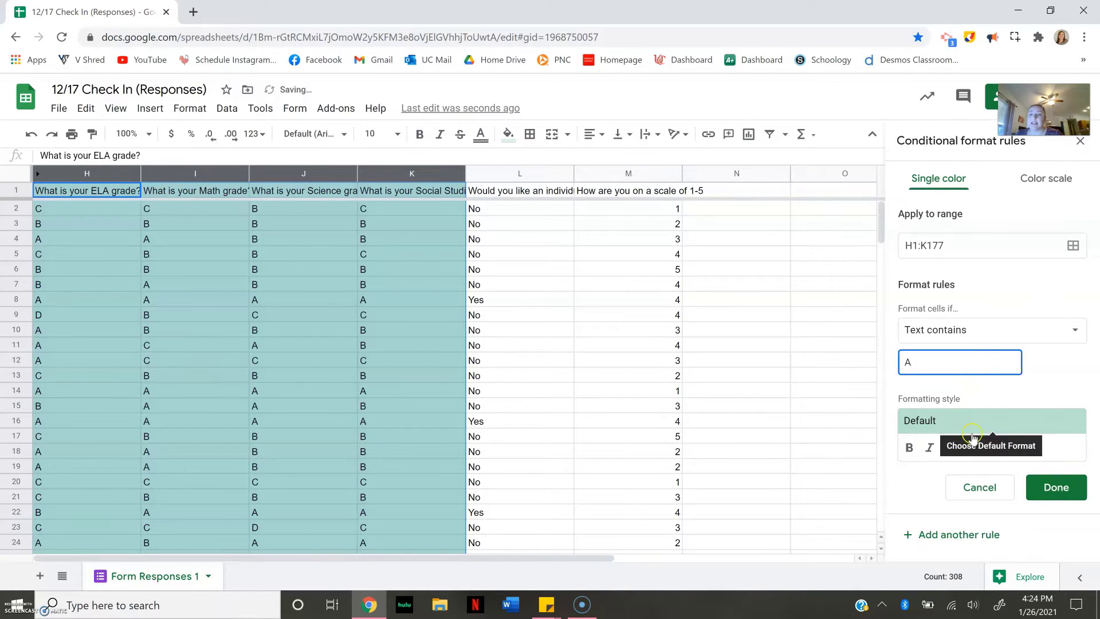
left_click(1031, 447)
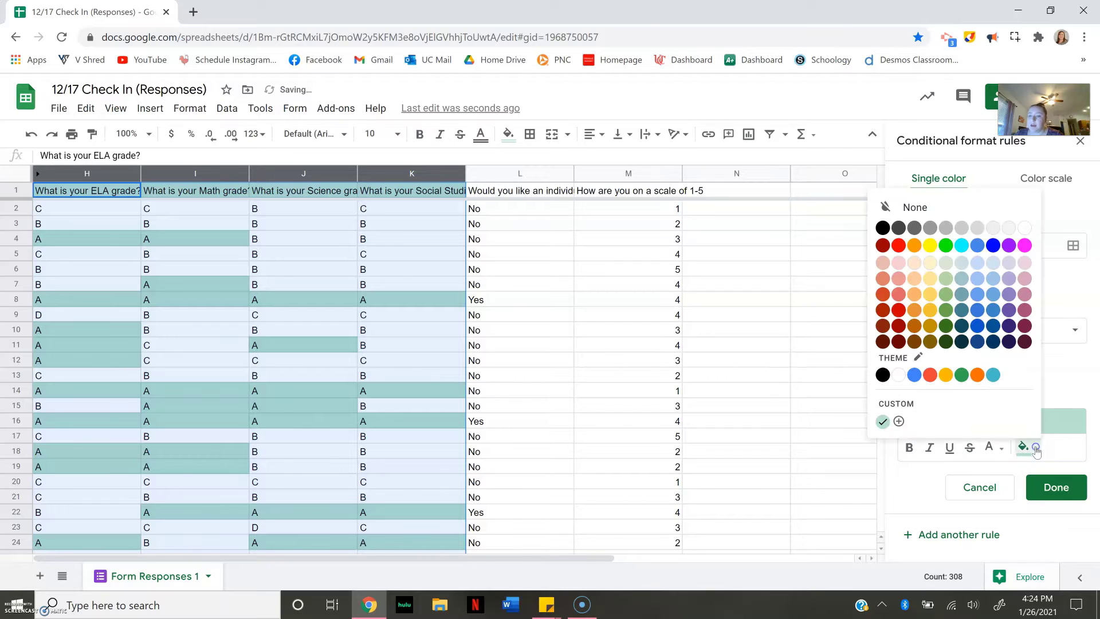
left_click(945, 310)
left_click(1047, 488)
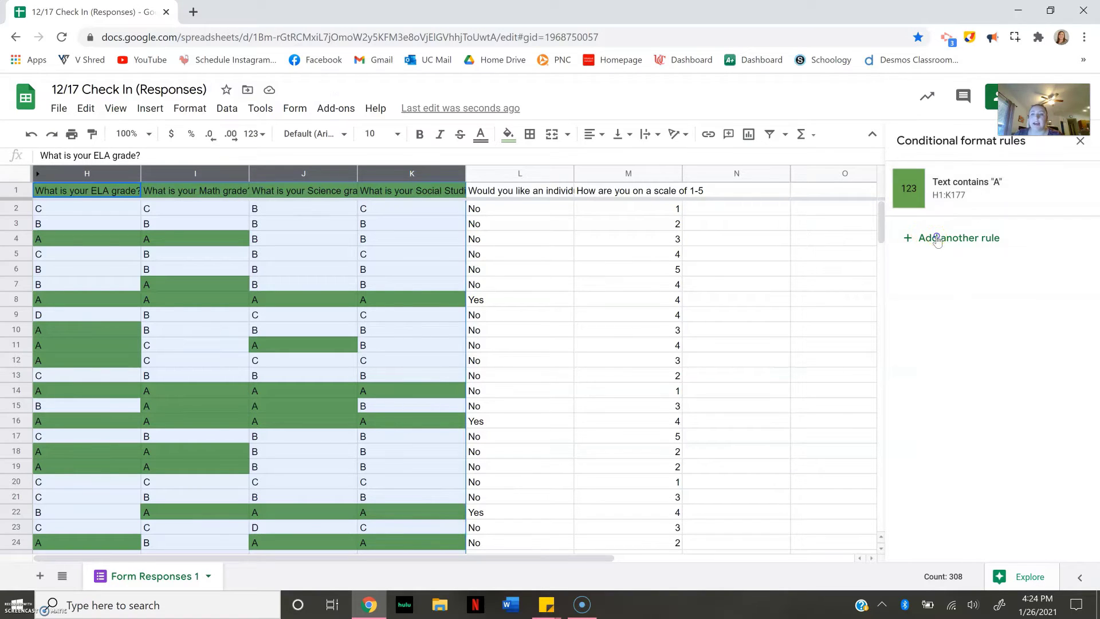
- Bold the grade columns and add a rule giving cells whose text contains "B" the default light green style
left_click(930, 237)
left_click(940, 330)
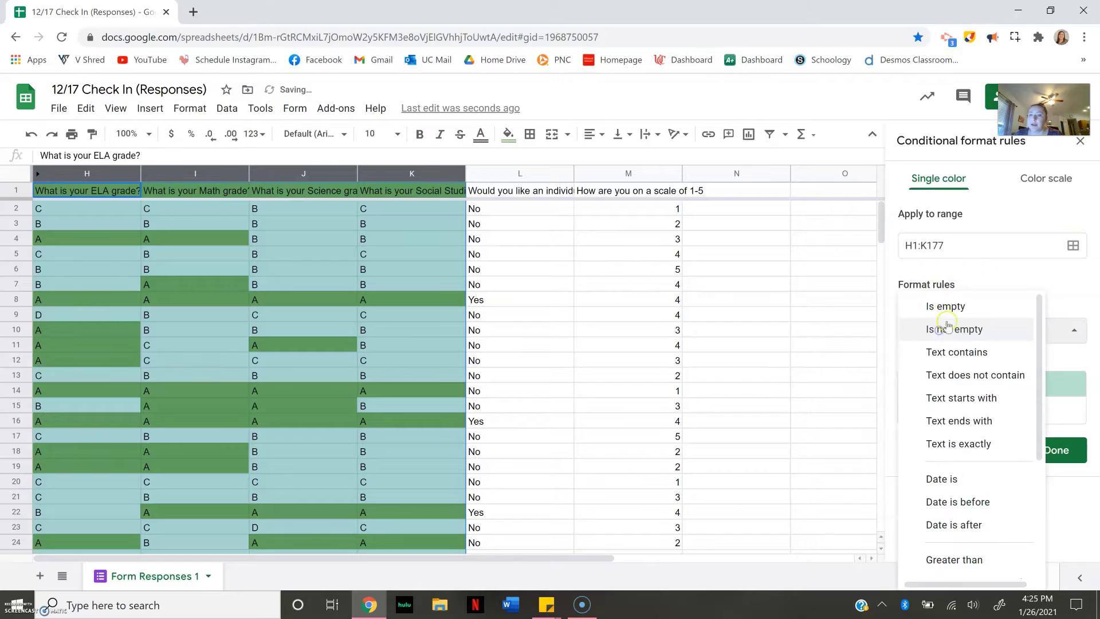
left_click(955, 353)
left_click(941, 362)
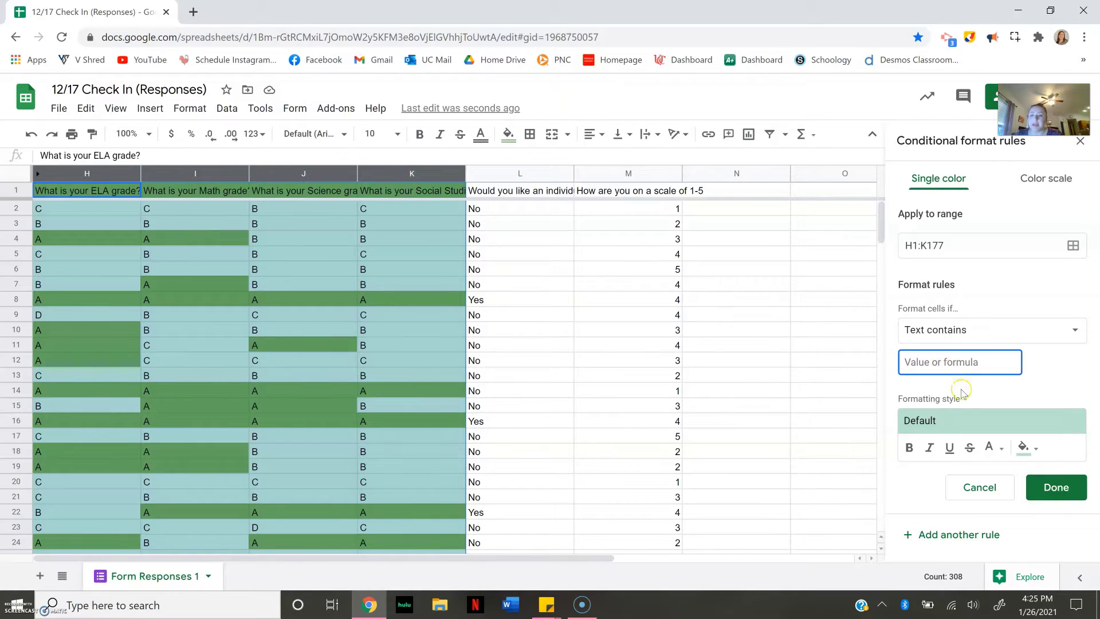
key("ctrl+b")
left_click(938, 368)
type("B")
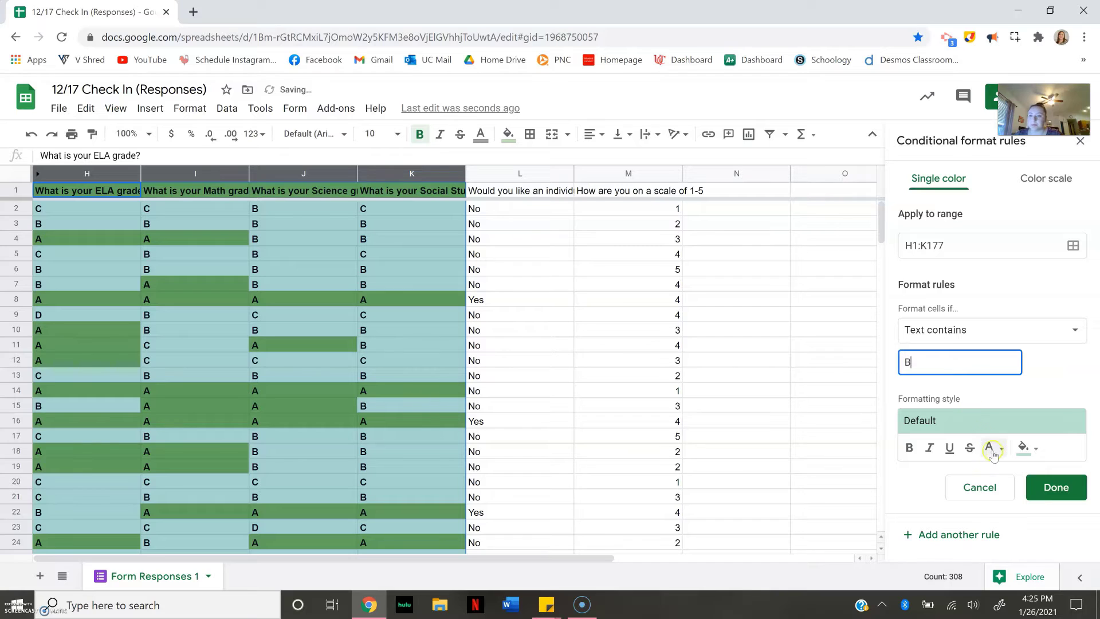
left_click(1055, 488)
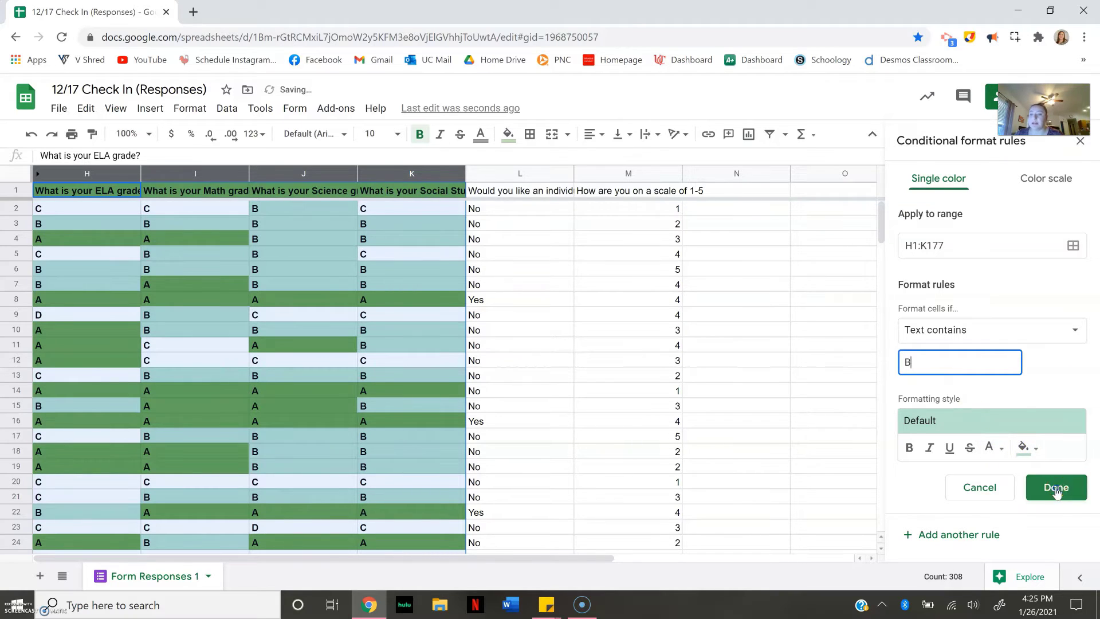
- Add a rule for H1:K177 that fills cells whose text contains "C" with light yellow
left_click(952, 292)
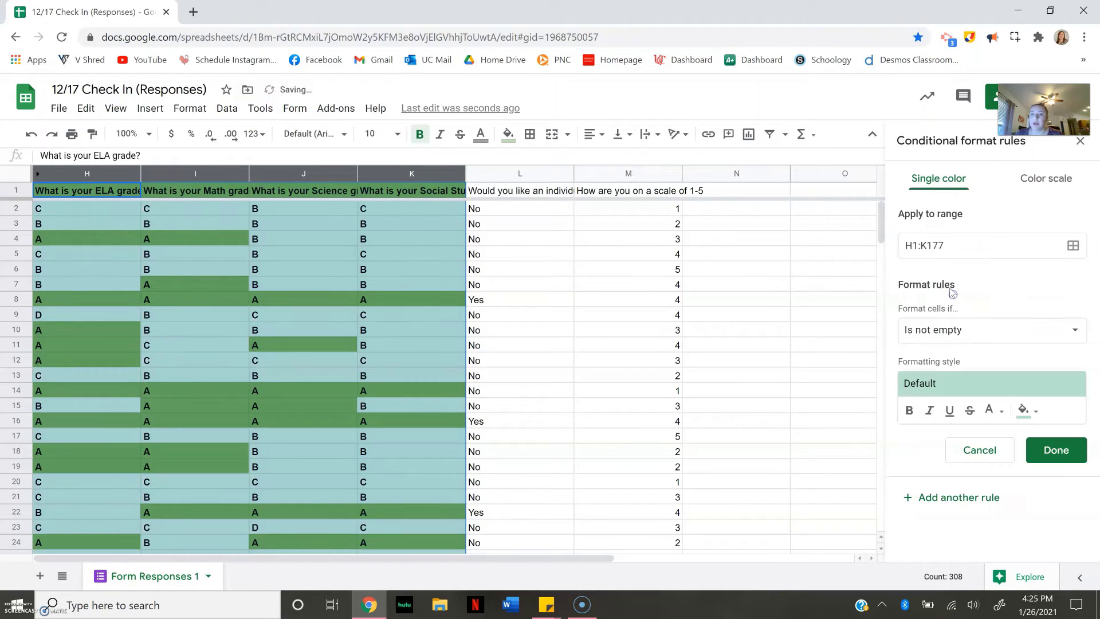
left_click(944, 322)
left_click(942, 351)
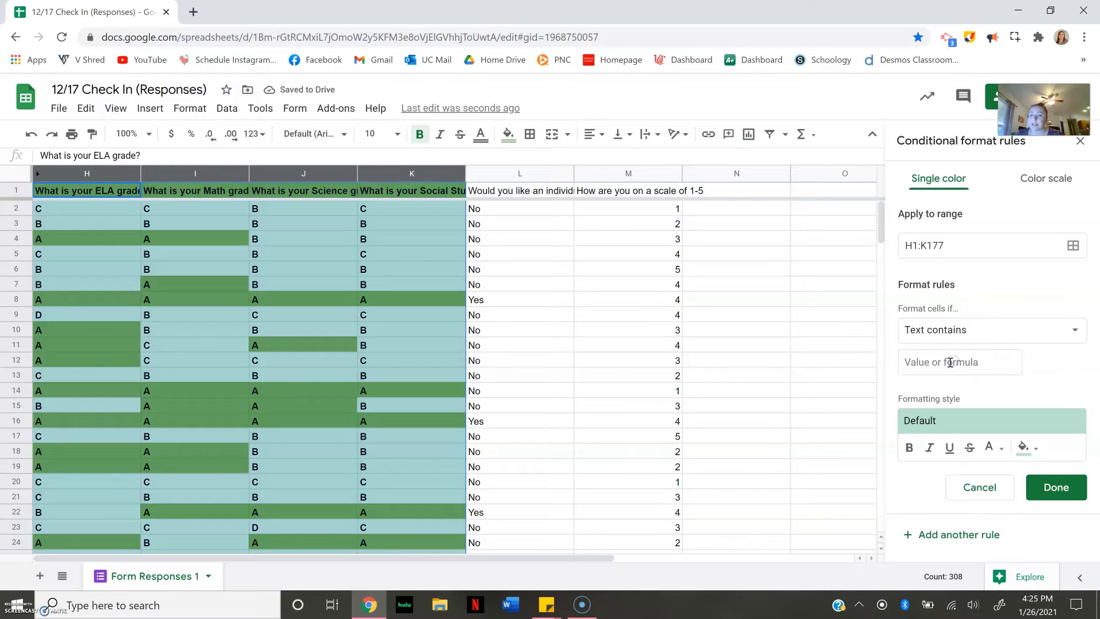
left_click(949, 362)
type("C")
left_click(1023, 448)
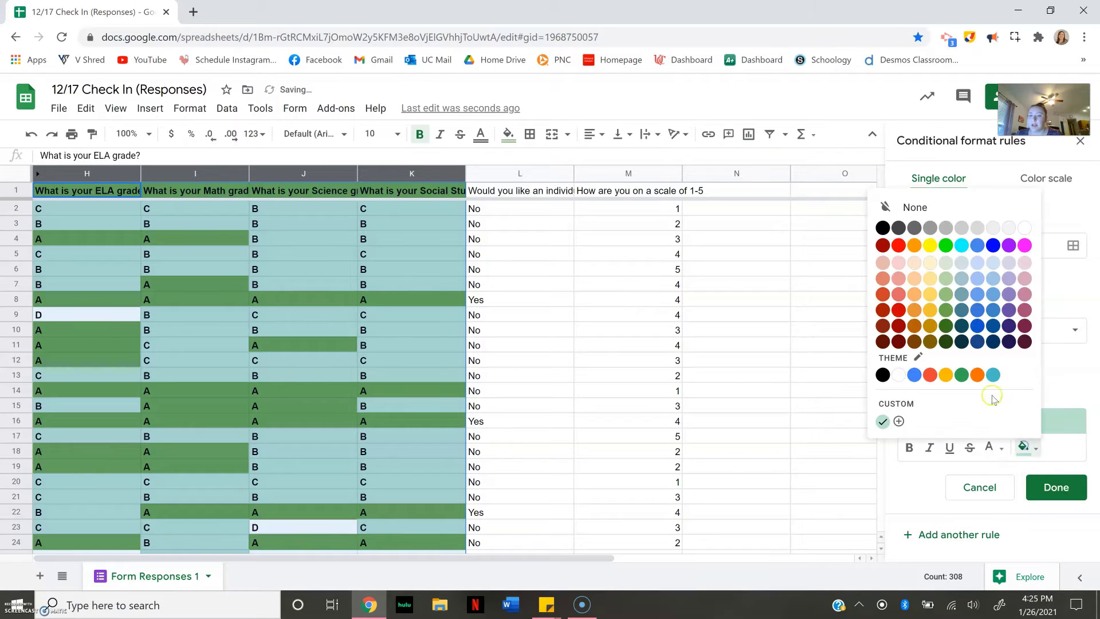
left_click(929, 294)
left_click(1050, 489)
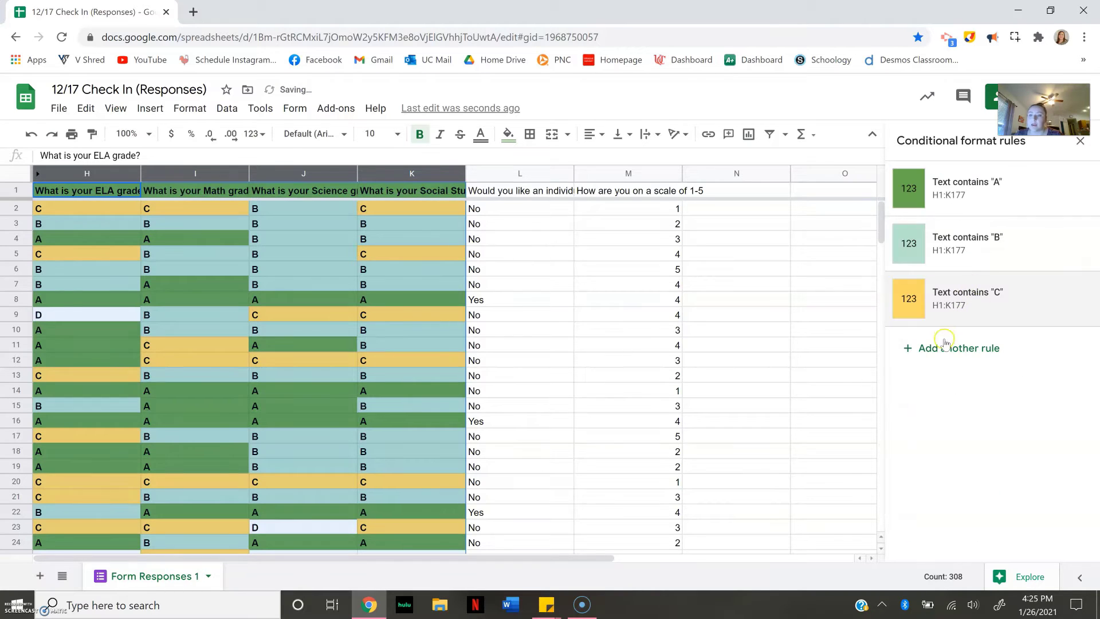
- Add a rule for H1:K177 that fills cells whose text contains "D" with dark orange
left_click(943, 345)
left_click(943, 342)
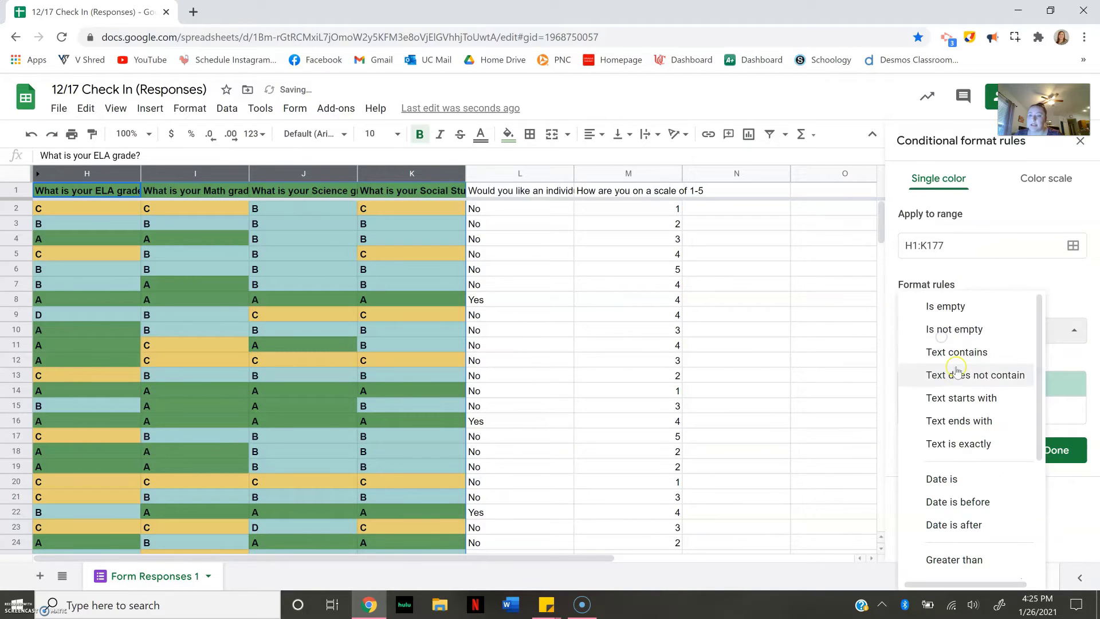
left_click(951, 351)
left_click(952, 360)
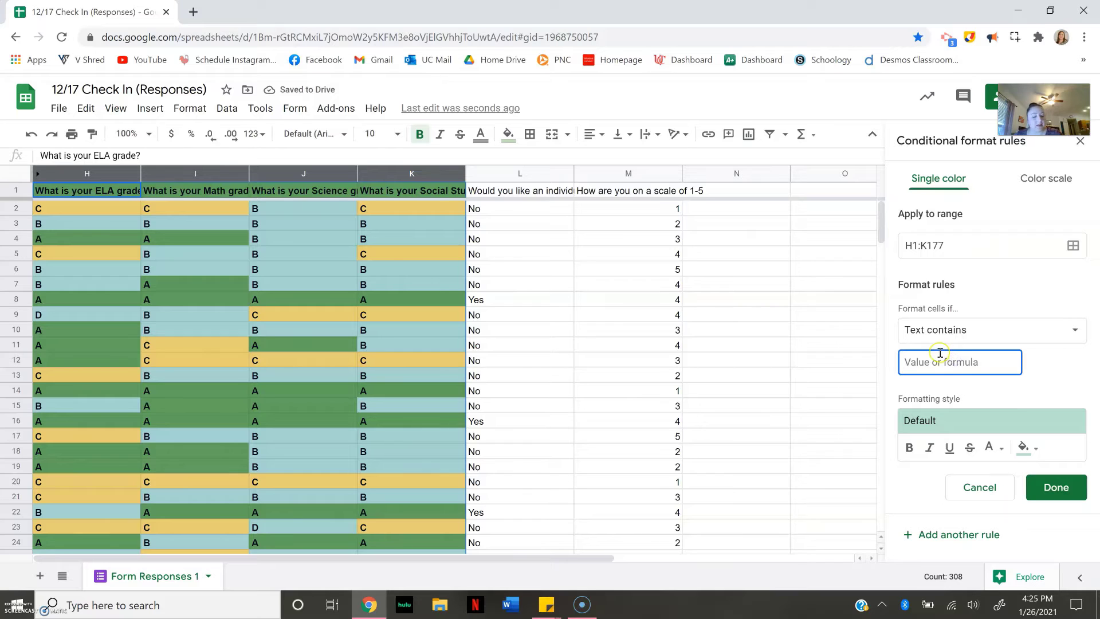
type("D")
left_click(1023, 446)
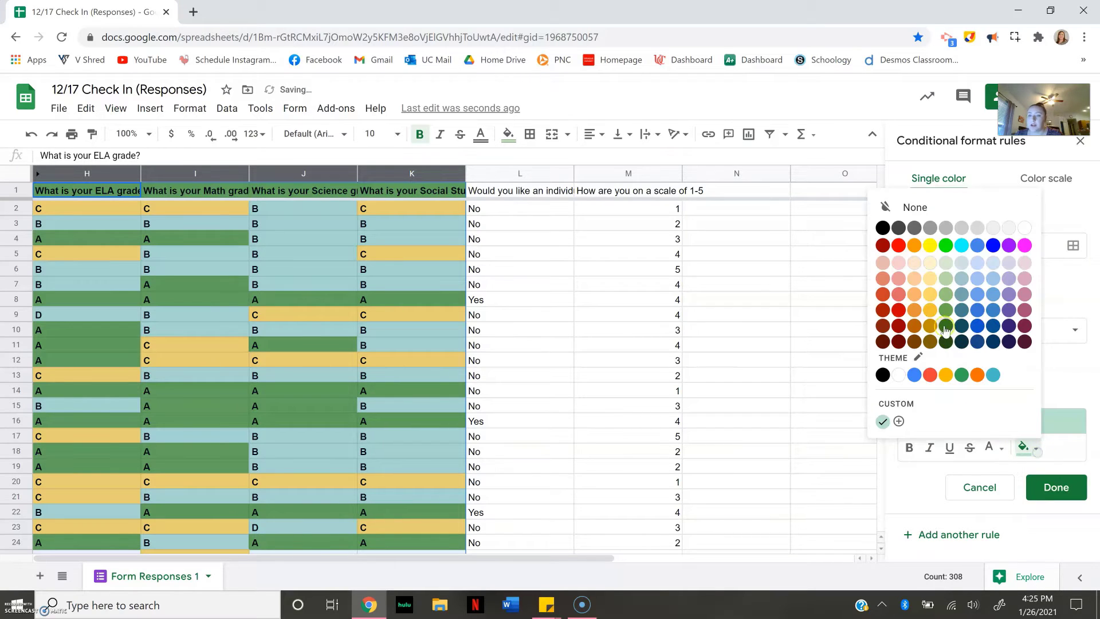
left_click(914, 310)
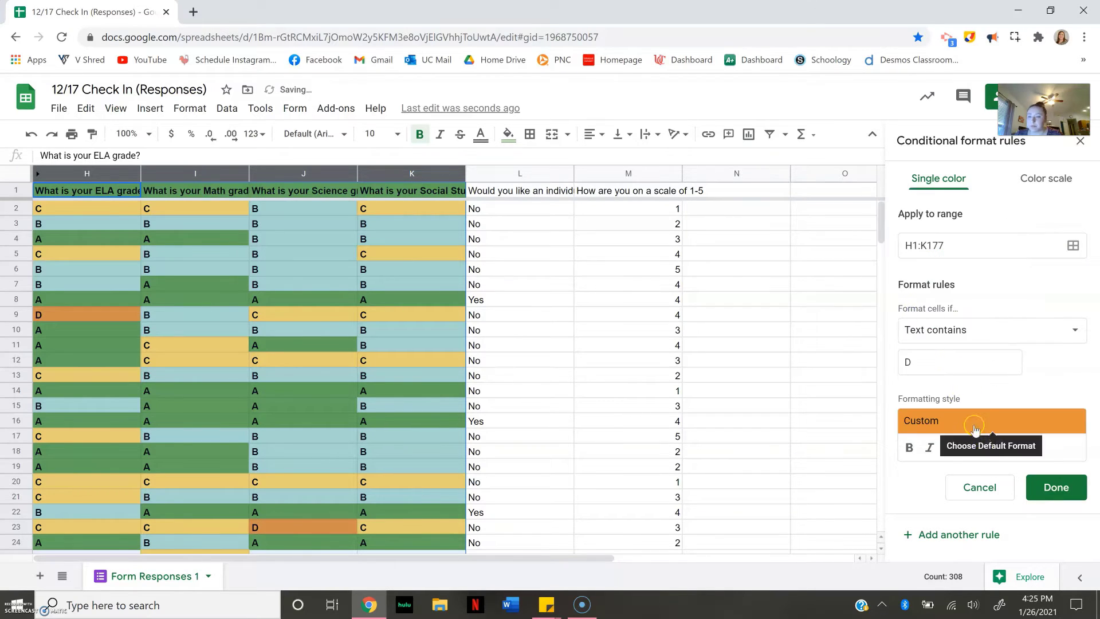
left_click(1056, 487)
- Add a rule for H1:K177 that fills cells whose text contains "F" with light red, and deselect the grade columns
left_click(922, 402)
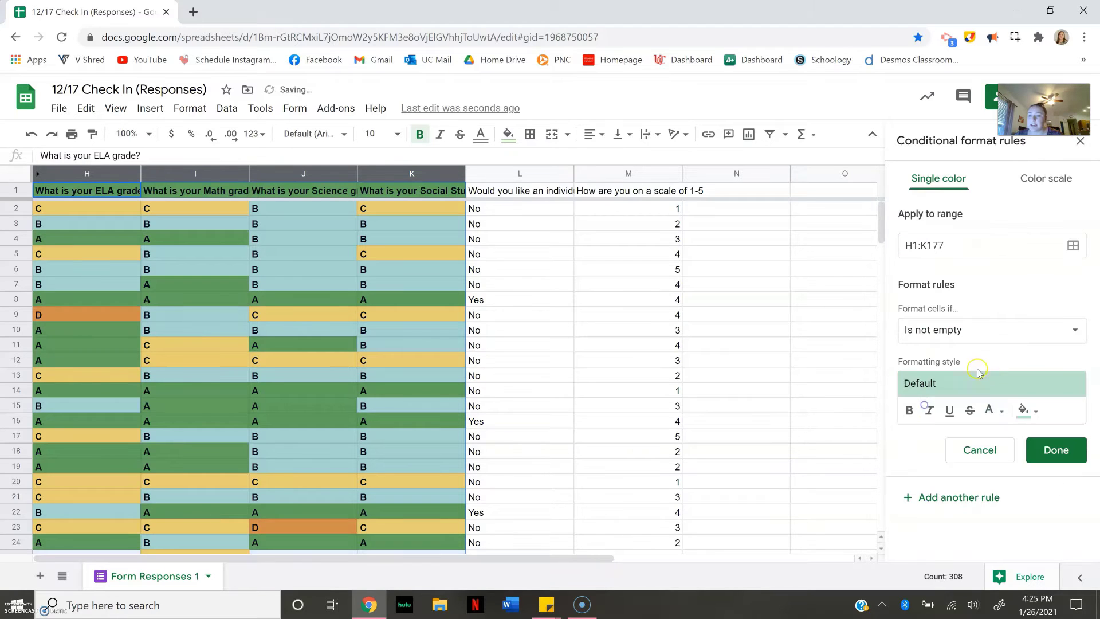
left_click(965, 336)
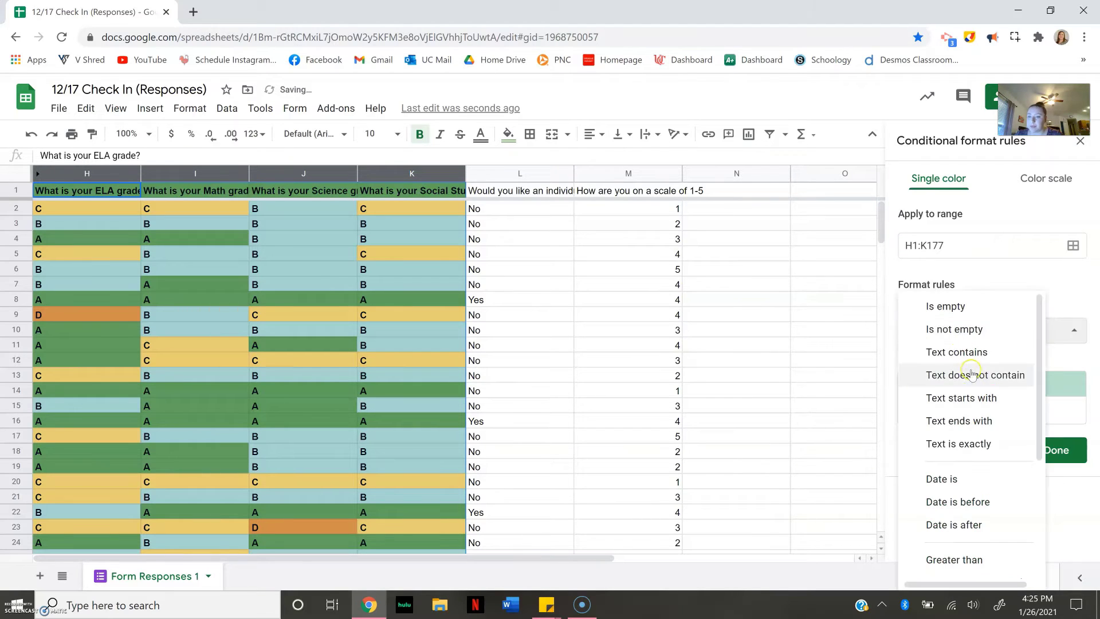
left_click(957, 352)
left_click(951, 362)
type("F")
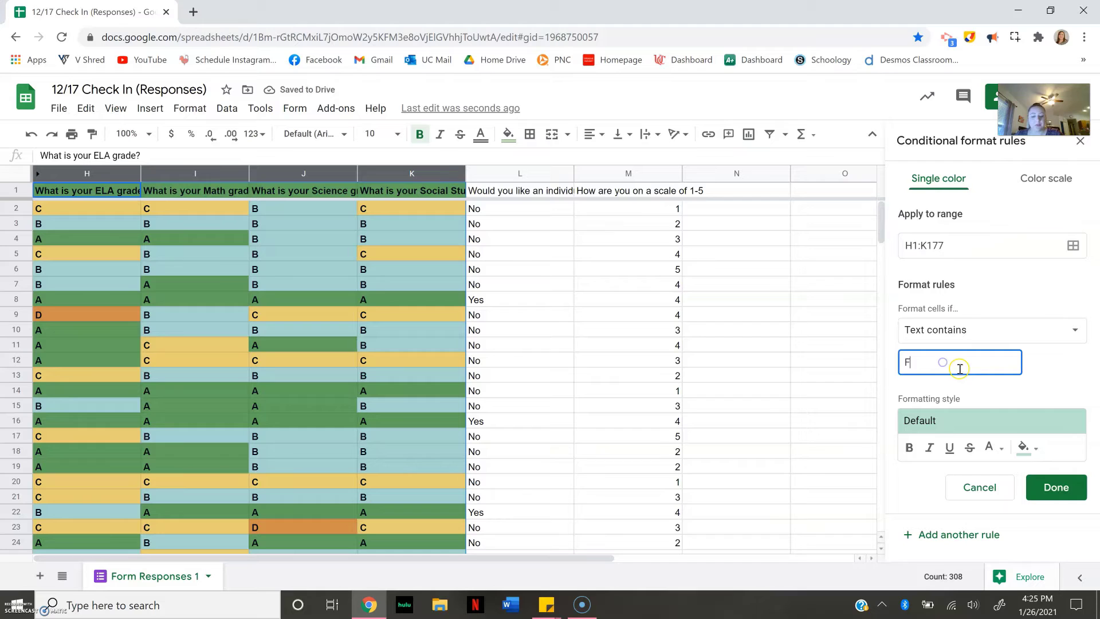
left_click(1022, 453)
left_click(900, 298)
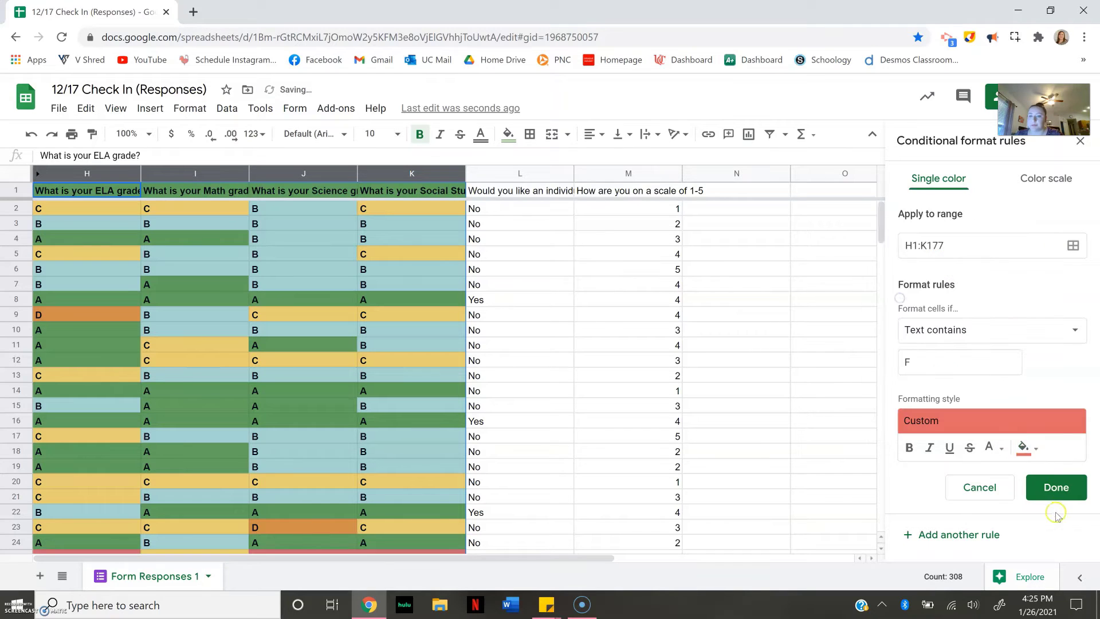
left_click(1055, 490)
left_click(771, 361)
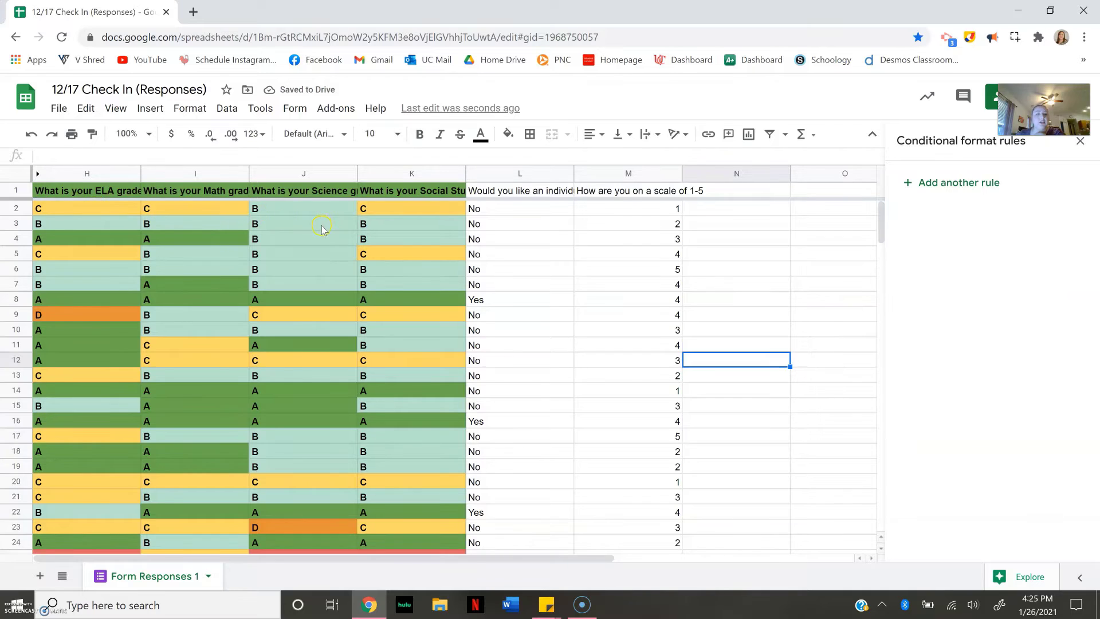
- Look through the color-coded grade columns down the list of responses
scroll(314, 229, "down", 5)
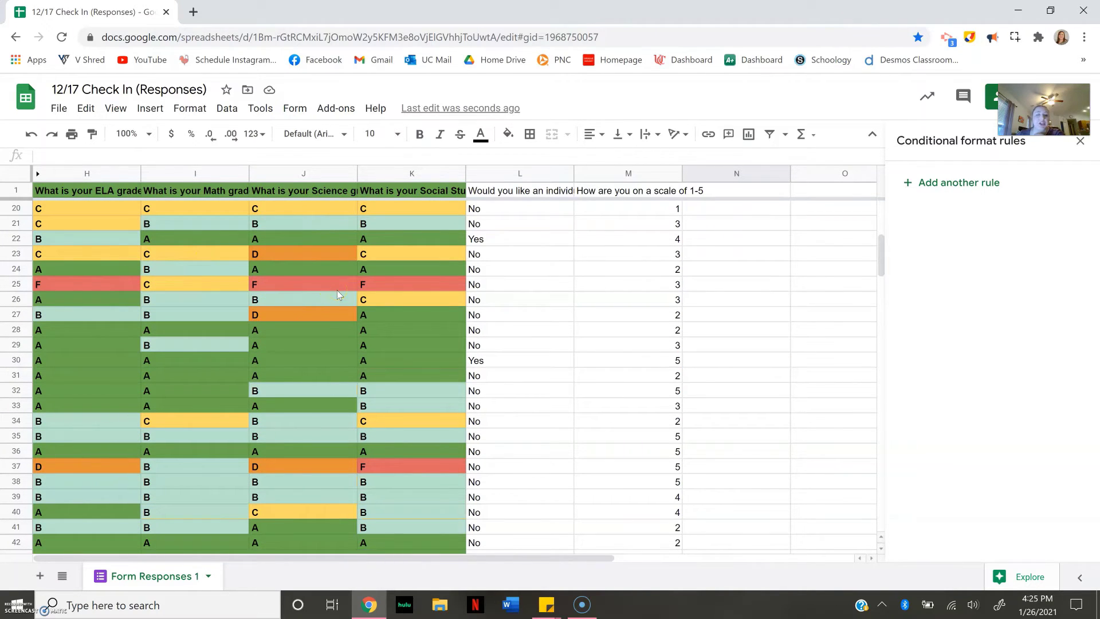
scroll(337, 290, "down", 2)
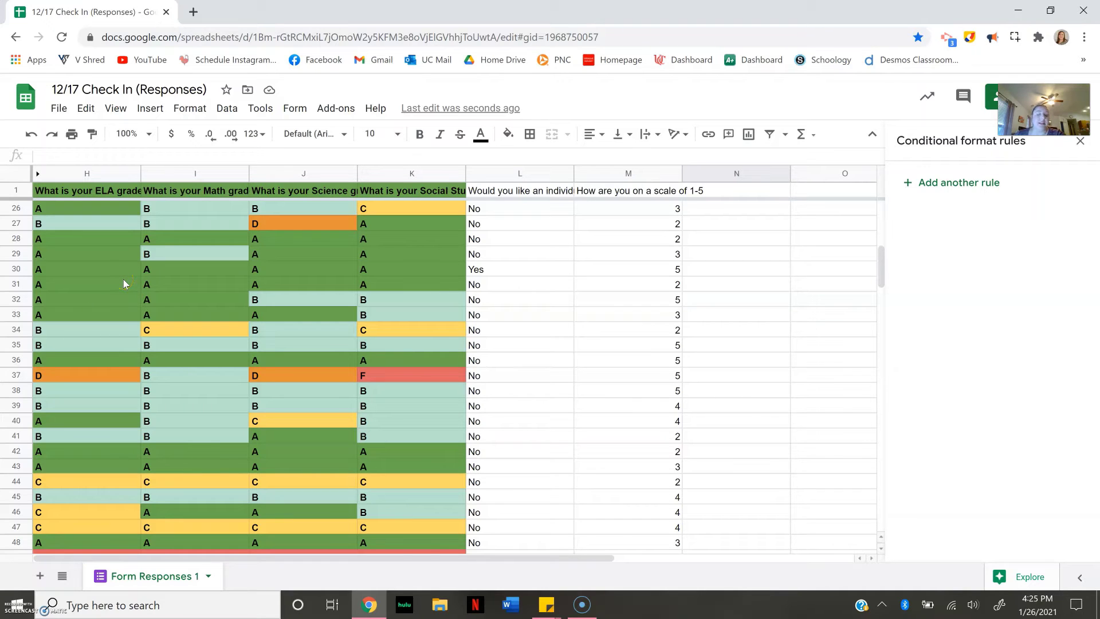
scroll(124, 282, "down", 8)
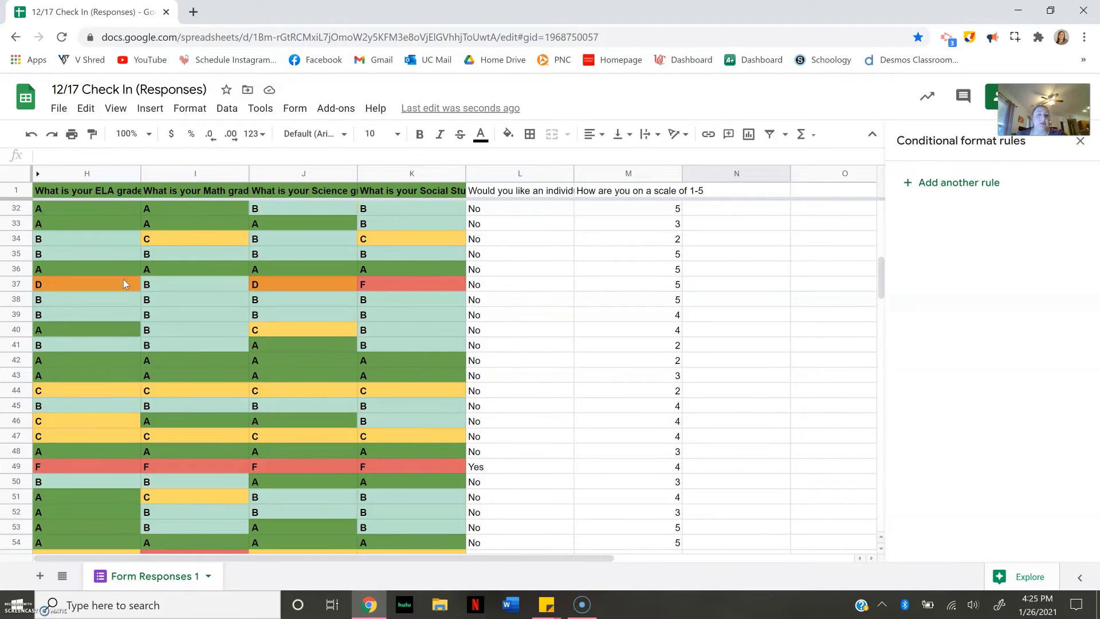
scroll(124, 282, "up", 16)
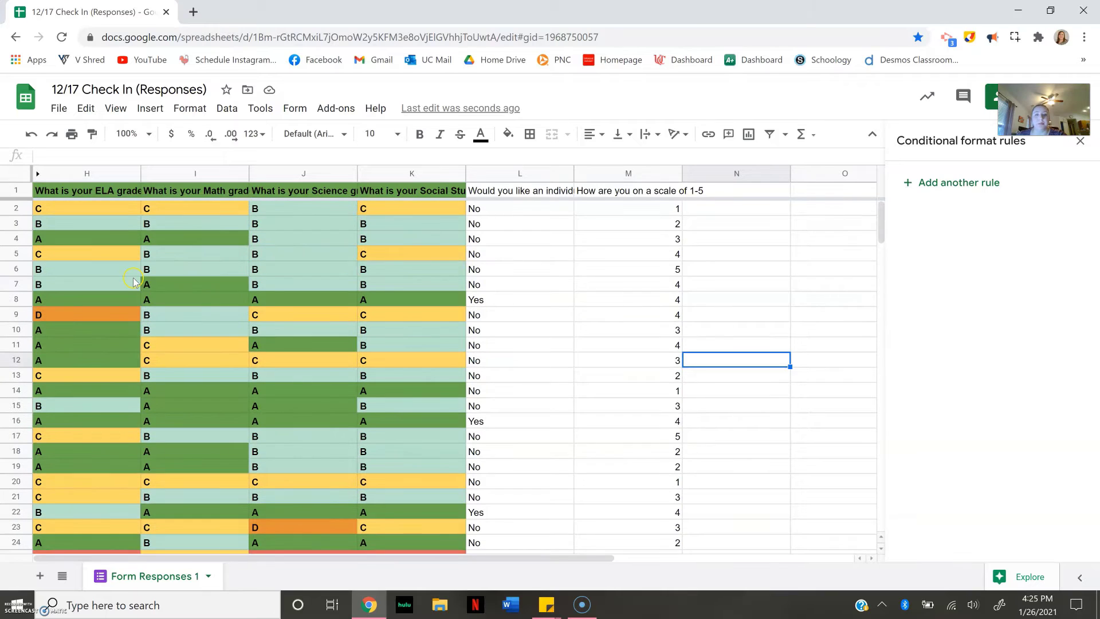
- Start a conditional format rule for L1:L177, the individual check-in column, matching cells whose text contains "Yes"
left_click(516, 173)
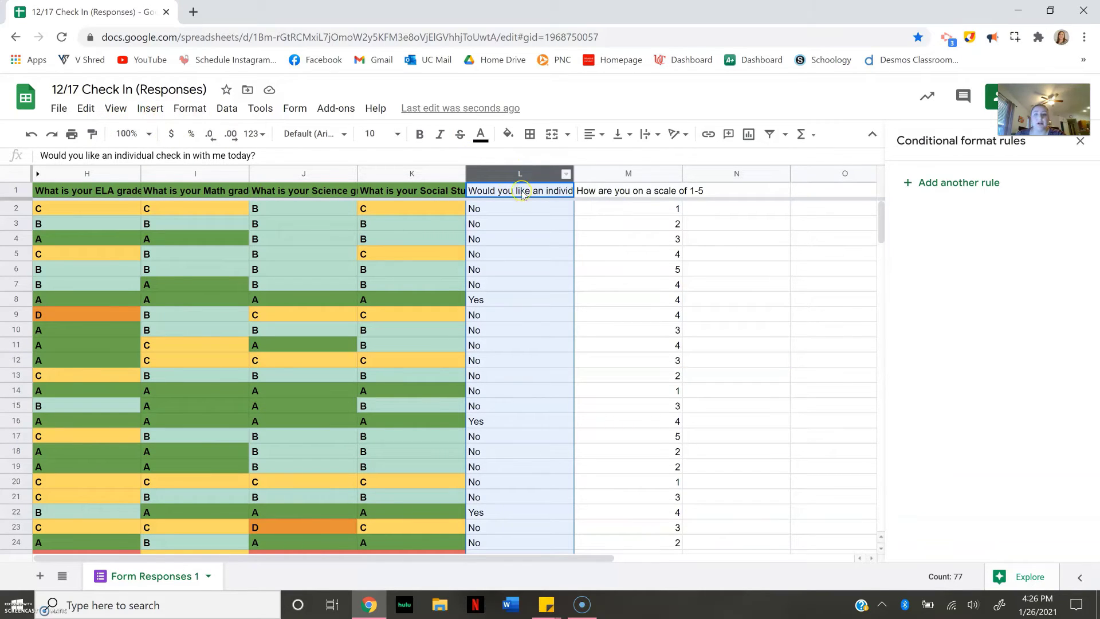
left_click(505, 174)
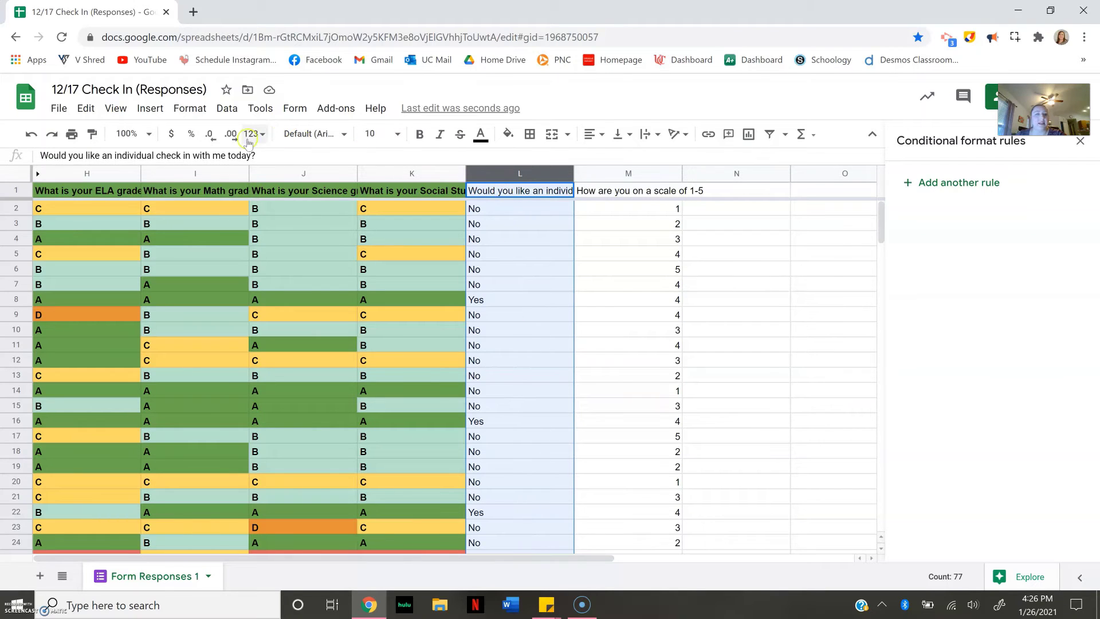
left_click(149, 113)
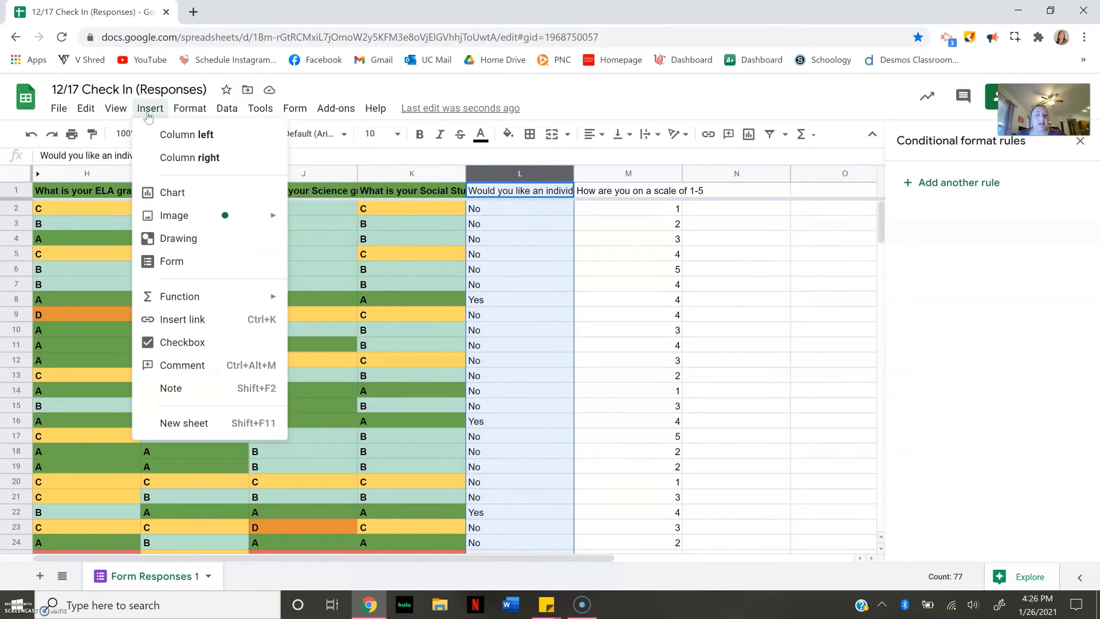
mouse_move(189, 108)
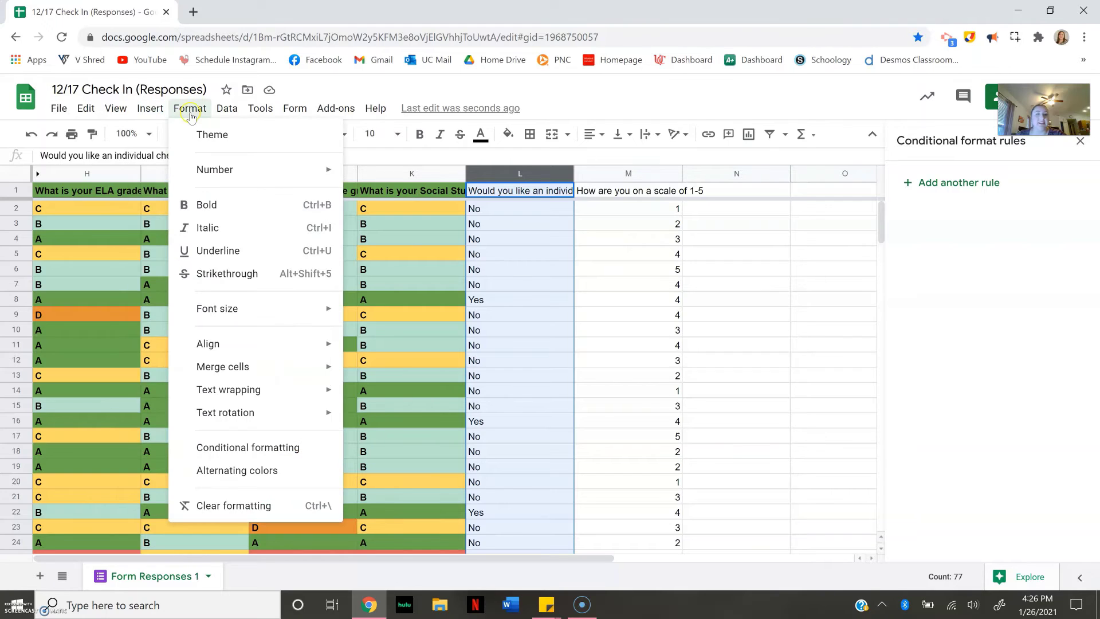
left_click(305, 449)
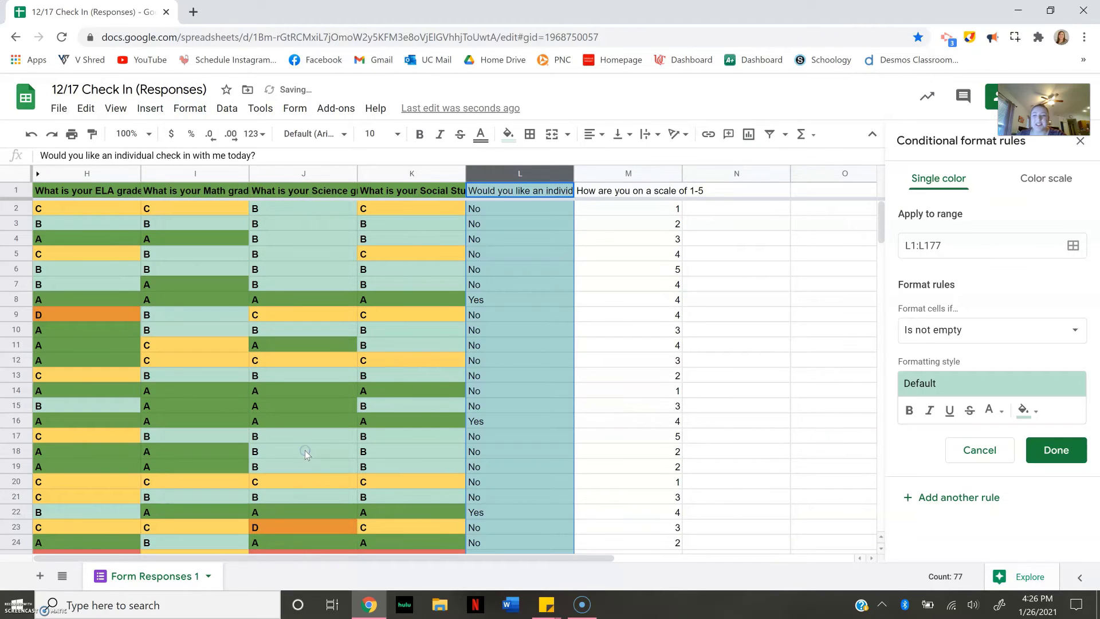
left_click(954, 335)
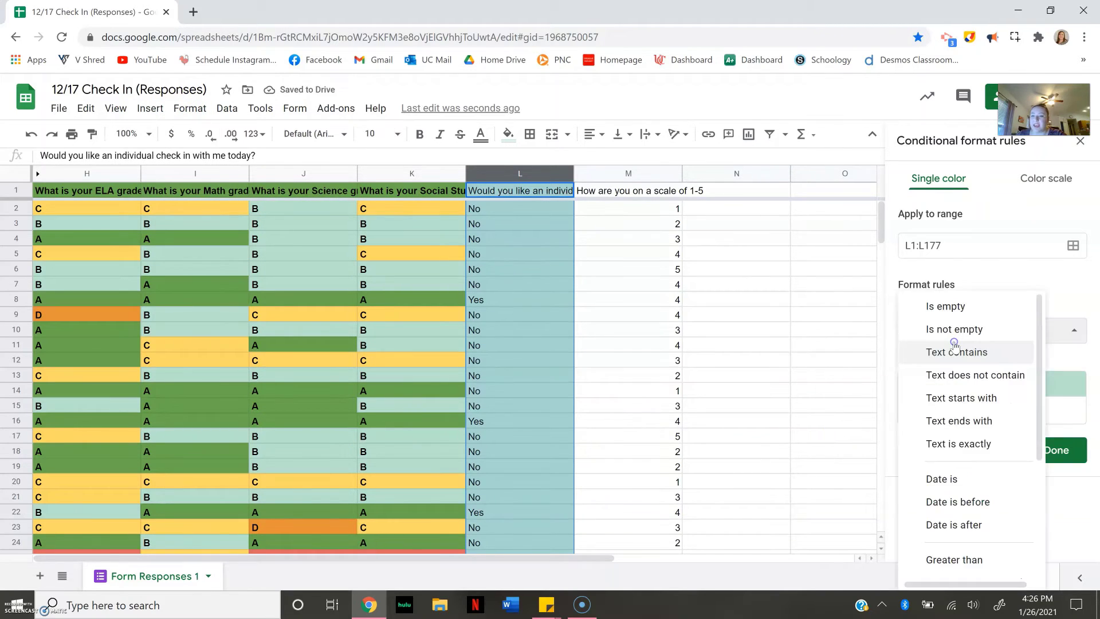
left_click(905, 350)
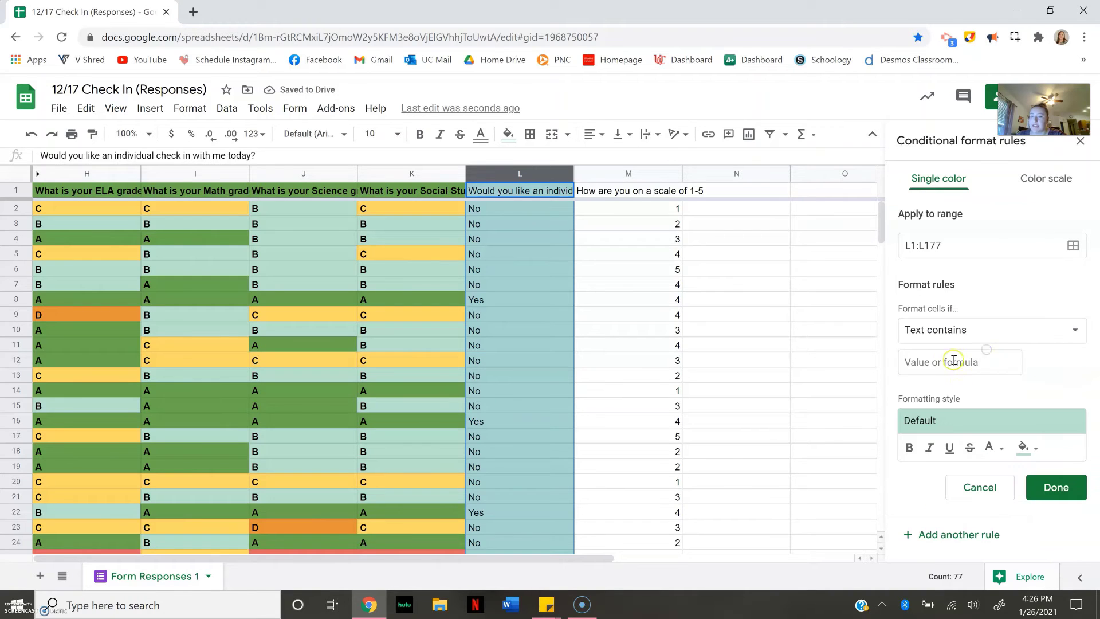
left_click(953, 361)
type("Yes")
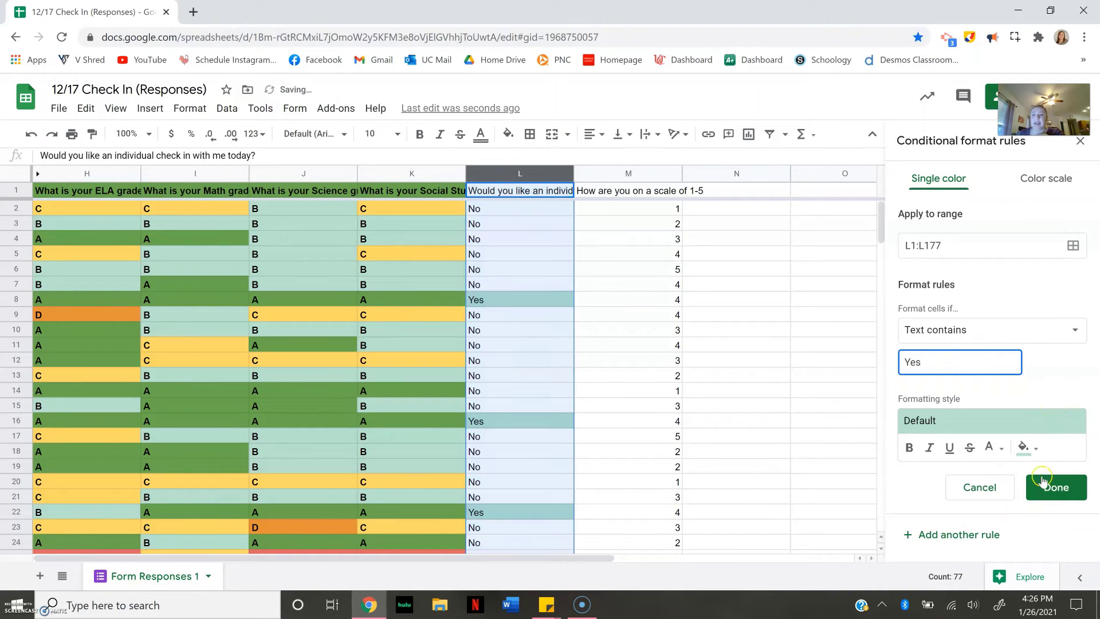
- Give the "Yes" rule a light magenta fill, save it, and check it on a matching cell
left_click(1035, 448)
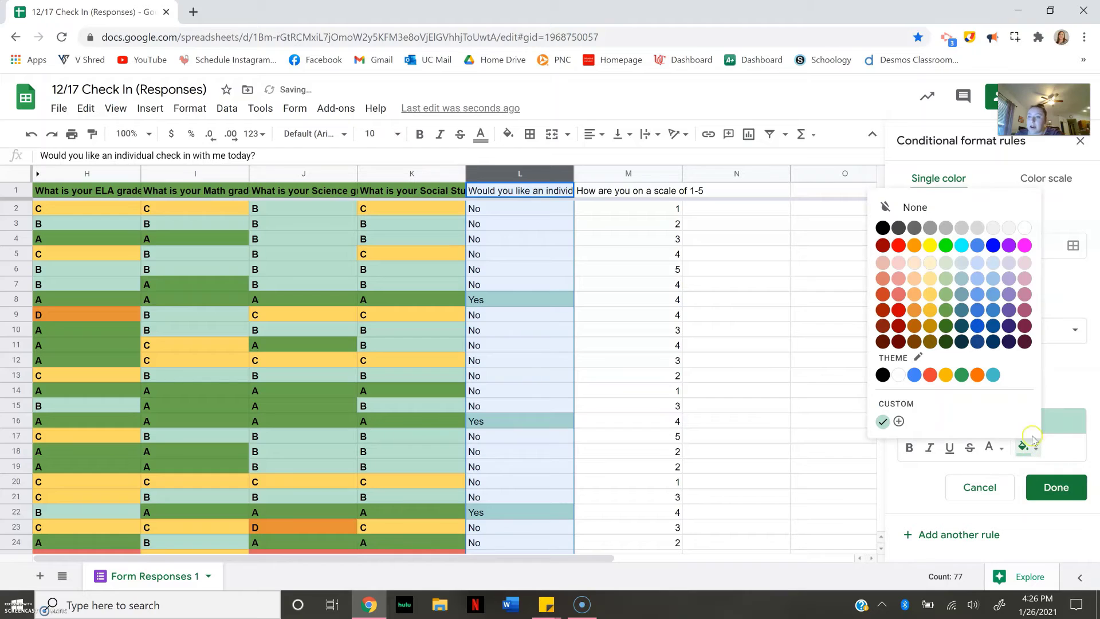
left_click(1024, 295)
left_click(1055, 487)
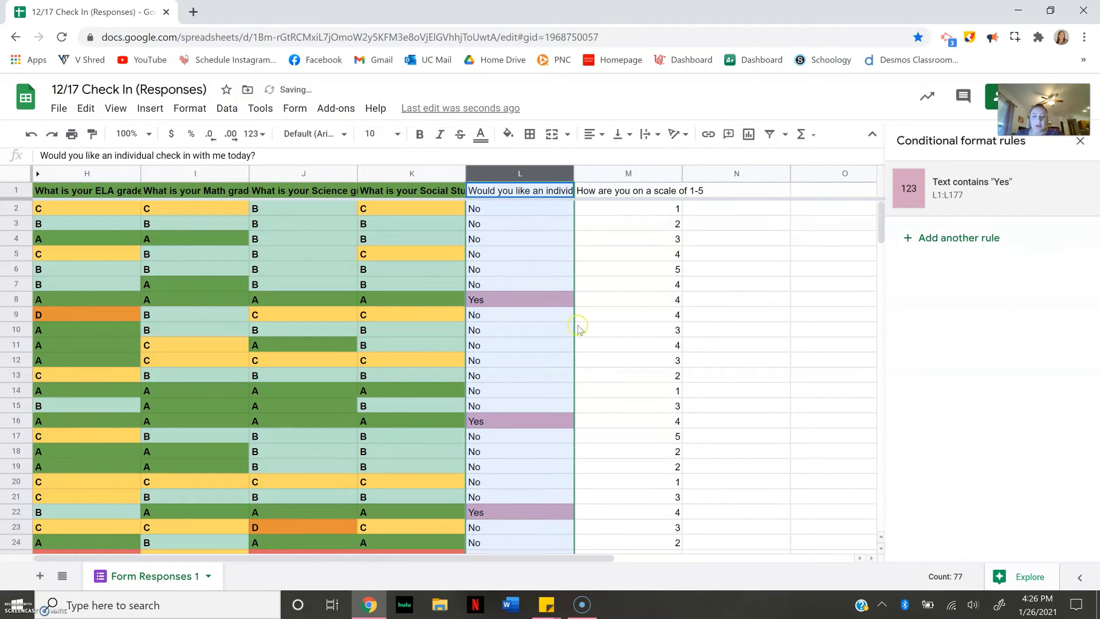
left_click(622, 328)
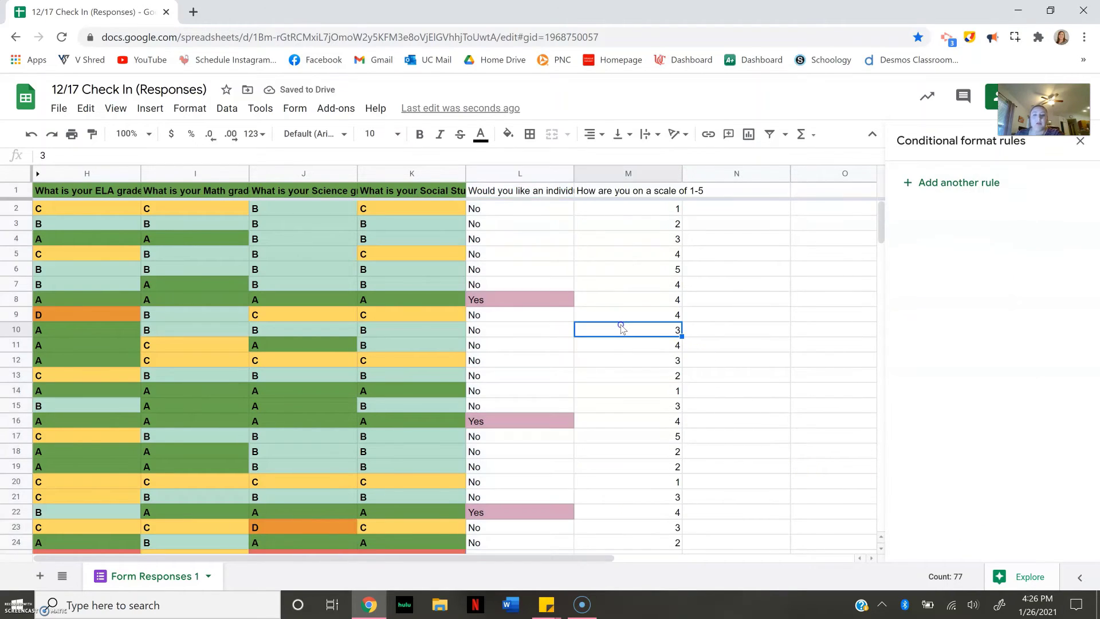
left_click(530, 299)
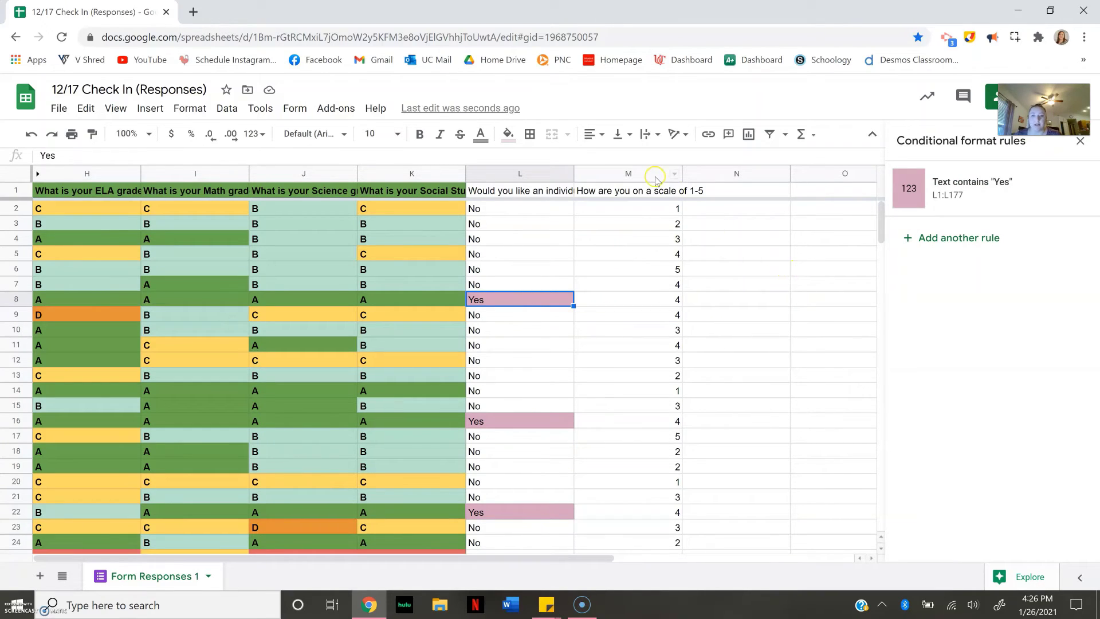
- Start a conditional format rule for M1:M177, the 1-5 scale column, matching values less than 3
left_click(614, 178)
left_click(744, 390)
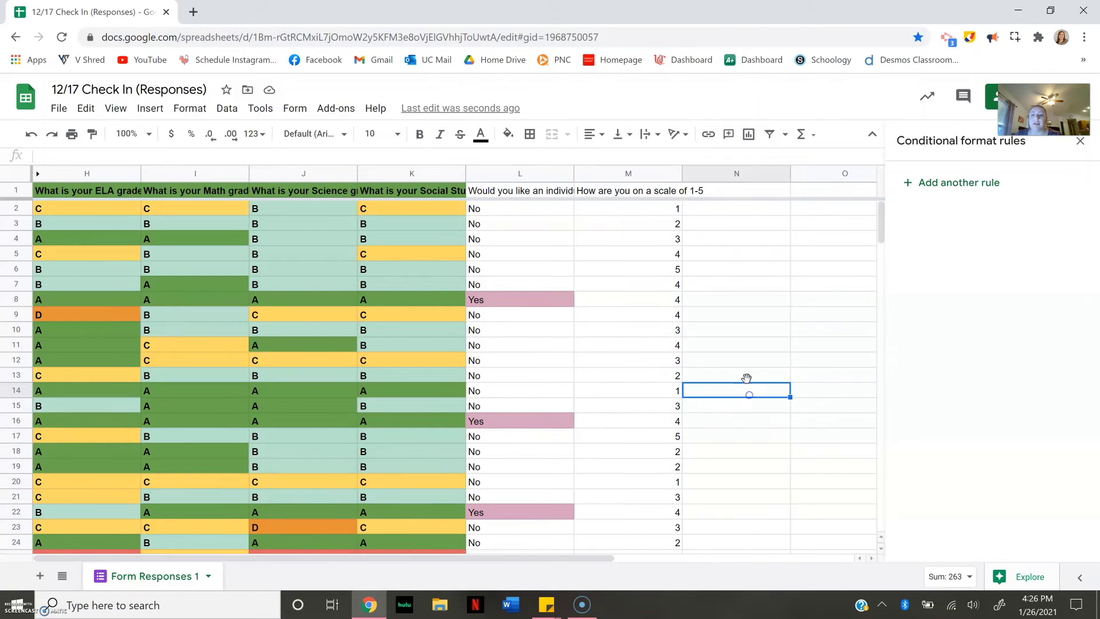
left_click(640, 175)
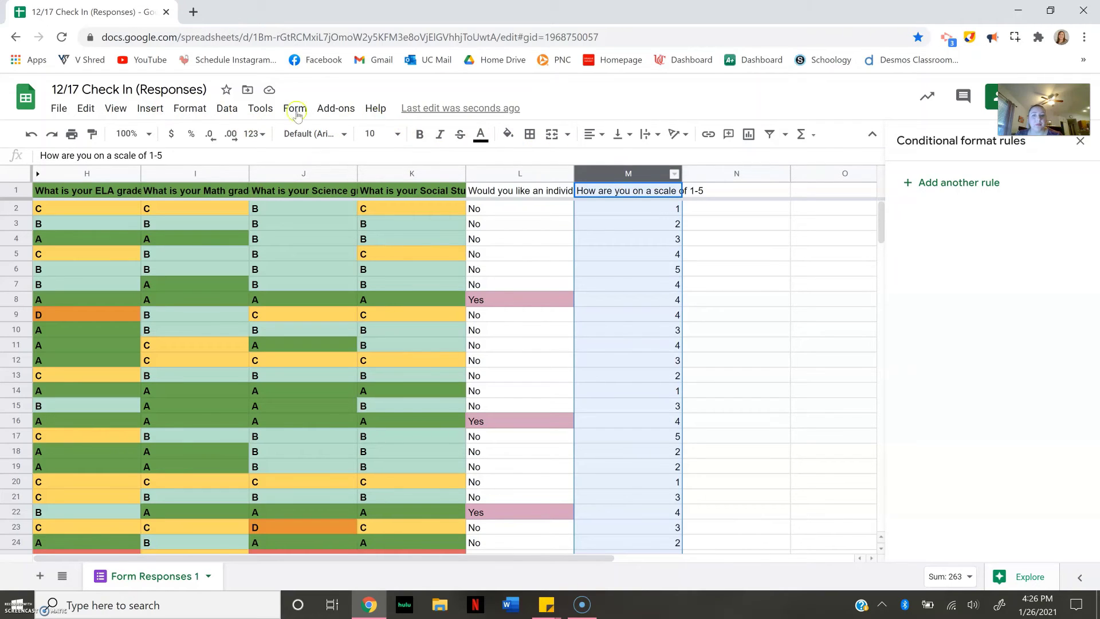
left_click(189, 109)
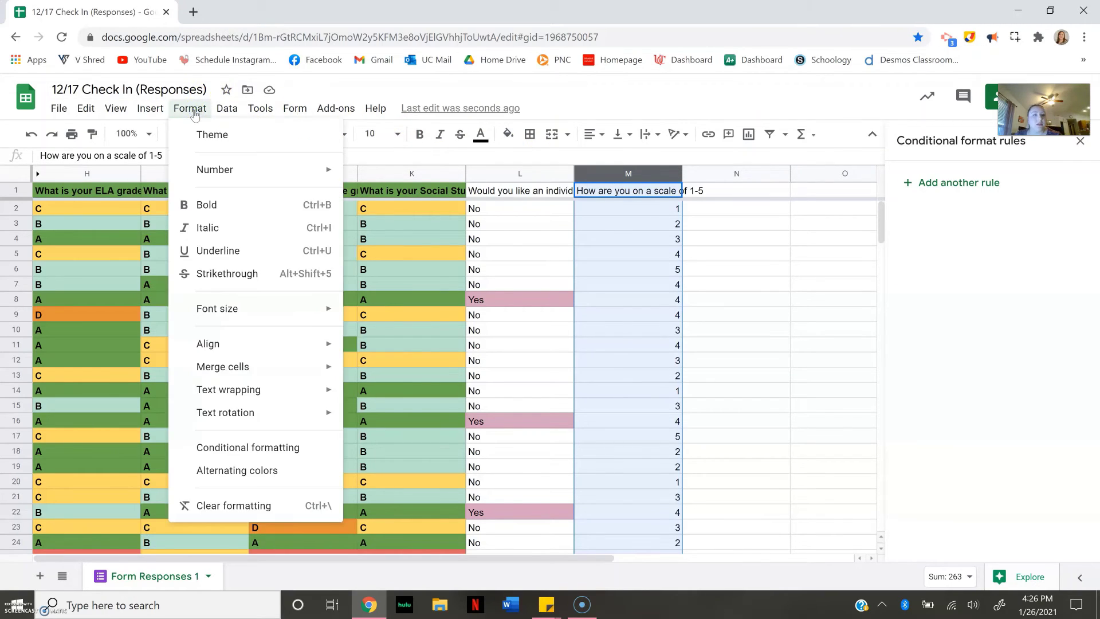
left_click(195, 115)
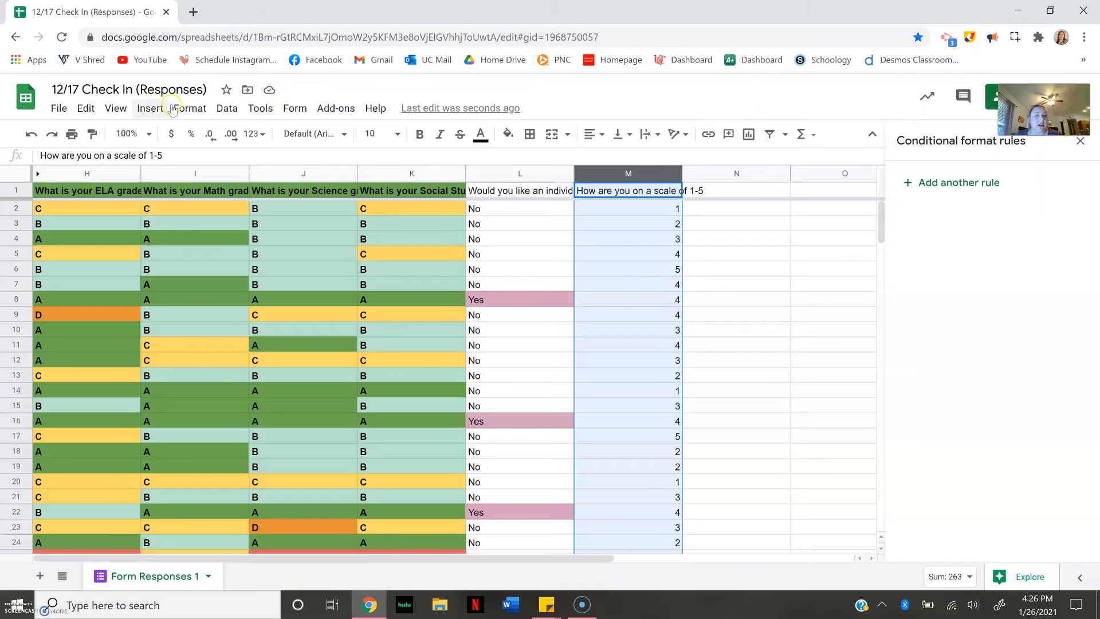
left_click(198, 109)
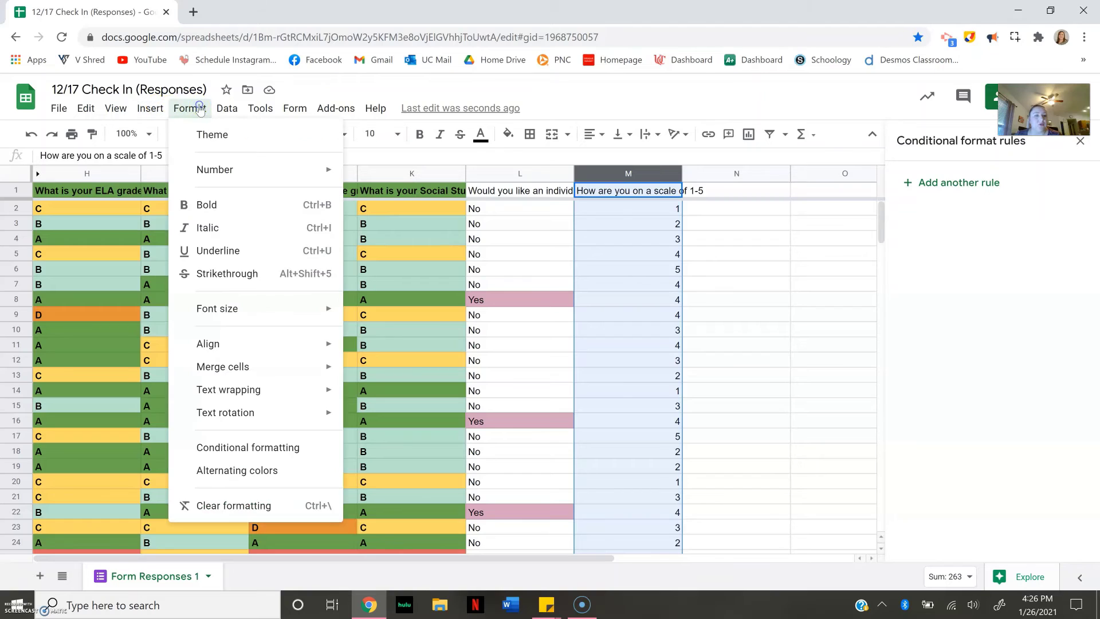
left_click(255, 447)
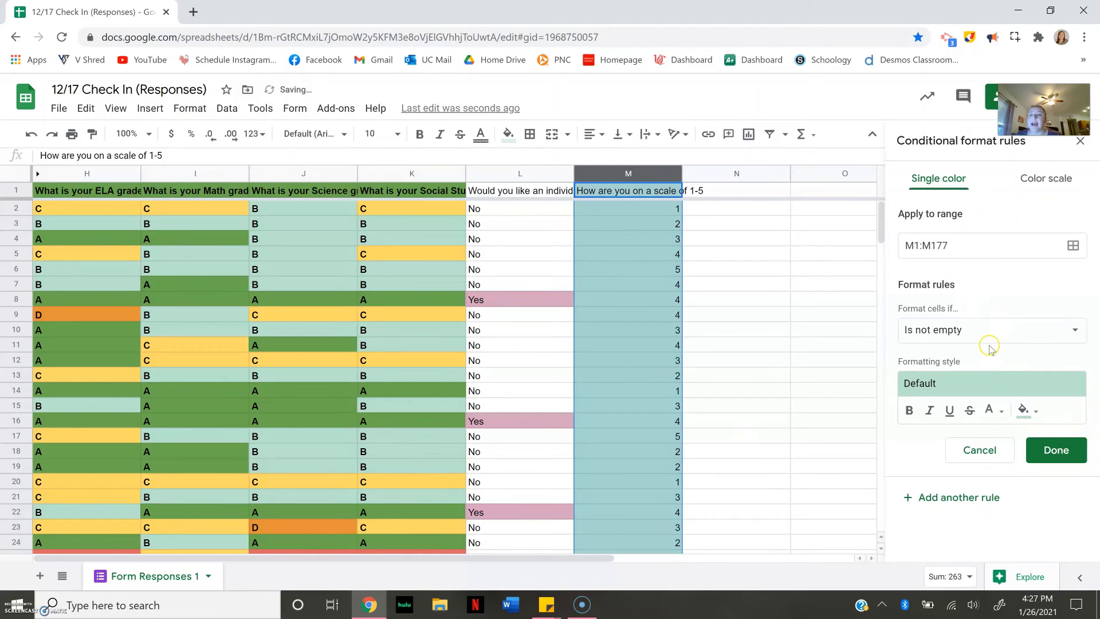
left_click(971, 337)
scroll(972, 341, "down", 3)
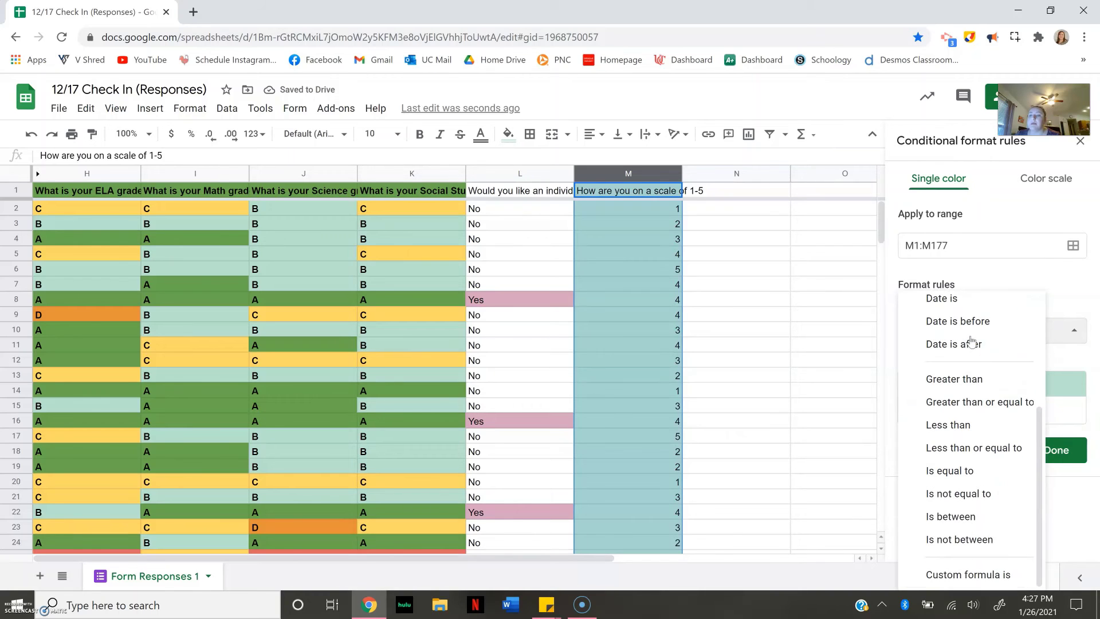
left_click(962, 433)
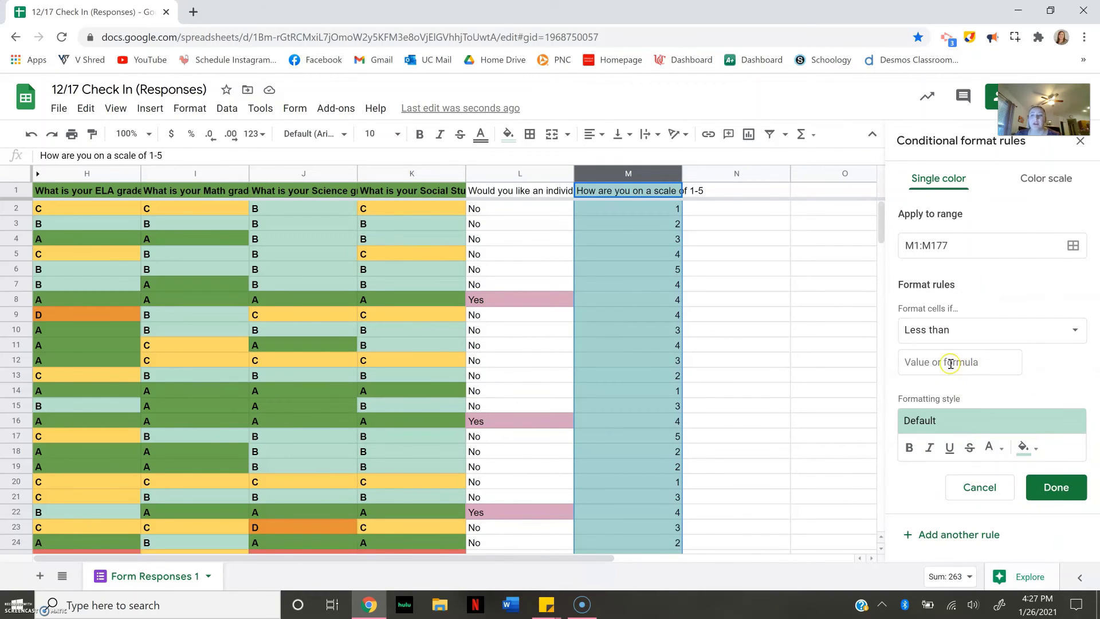
left_click(950, 362)
type("3")
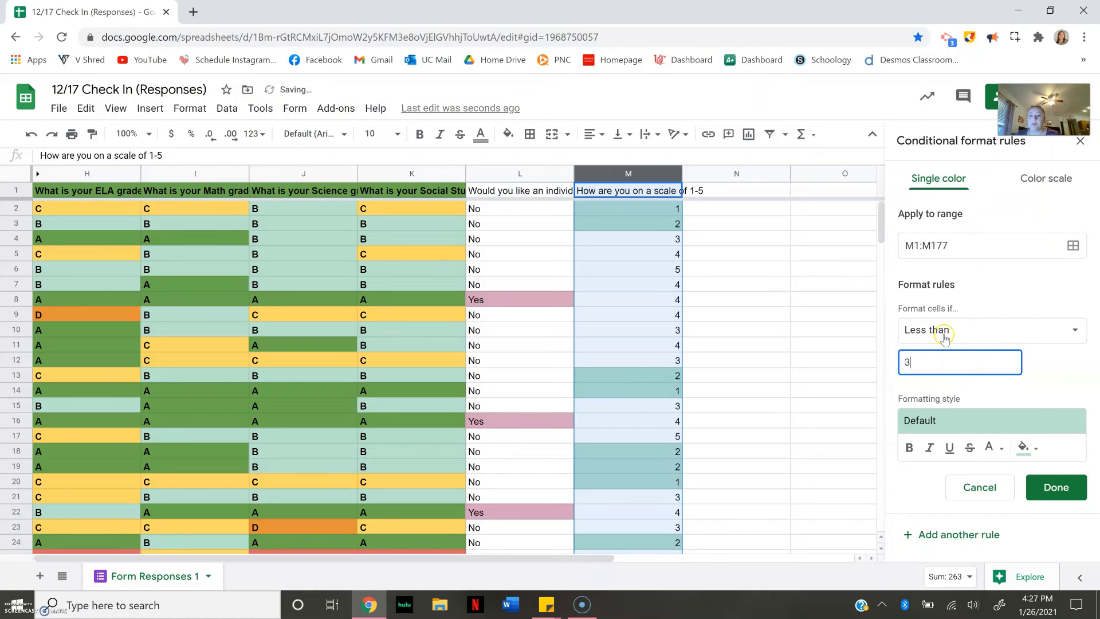
- Change the scale rule's condition to less than or equal to 2
left_click(940, 331)
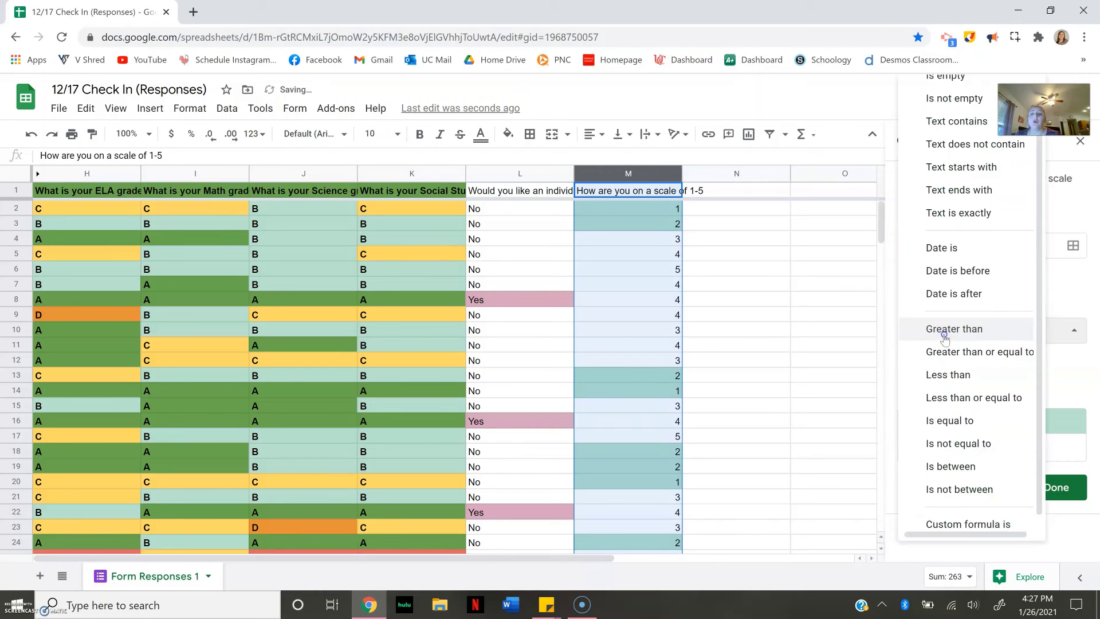
left_click(1012, 398)
left_click_drag(940, 366, 878, 365)
type("3")
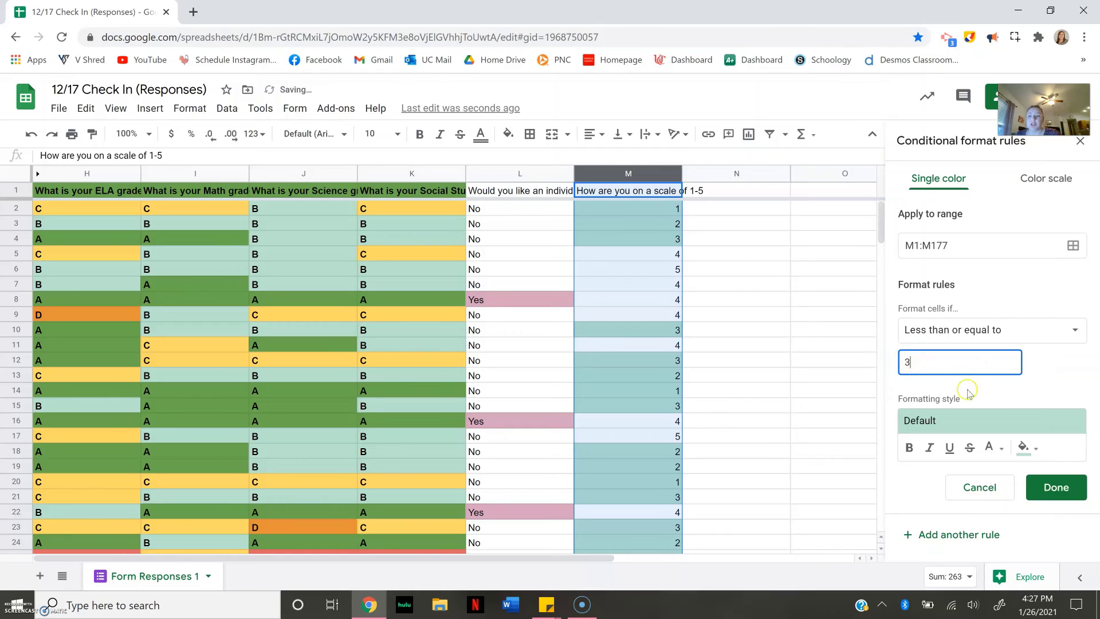
key("BackSpace")
type("2")
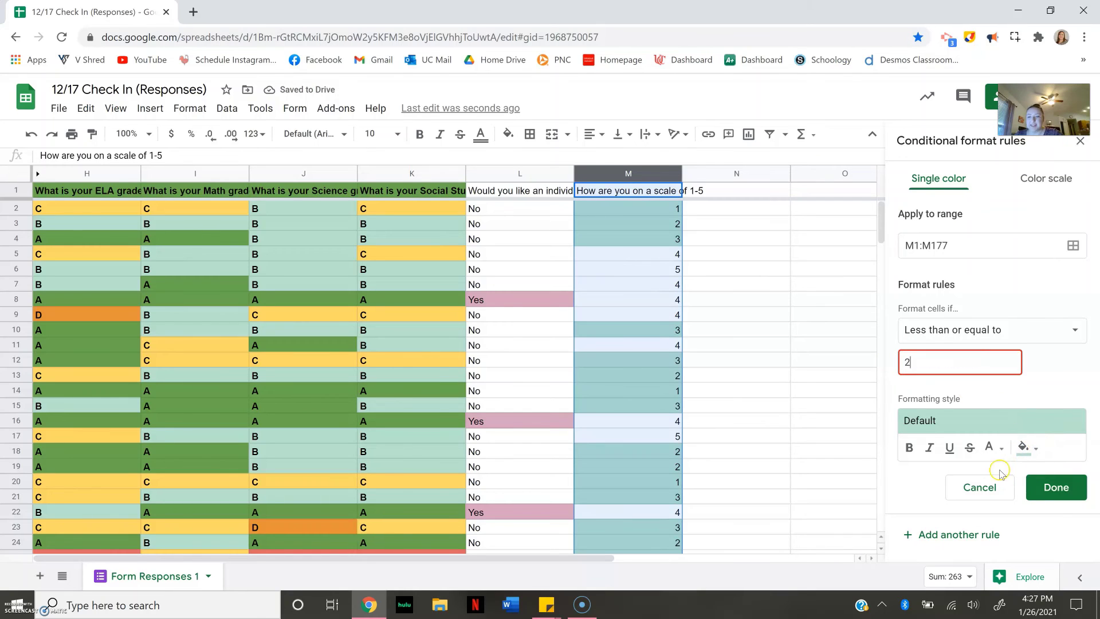
- Give the scale rule a light red fill, save it, and deselect the column
left_click(1023, 452)
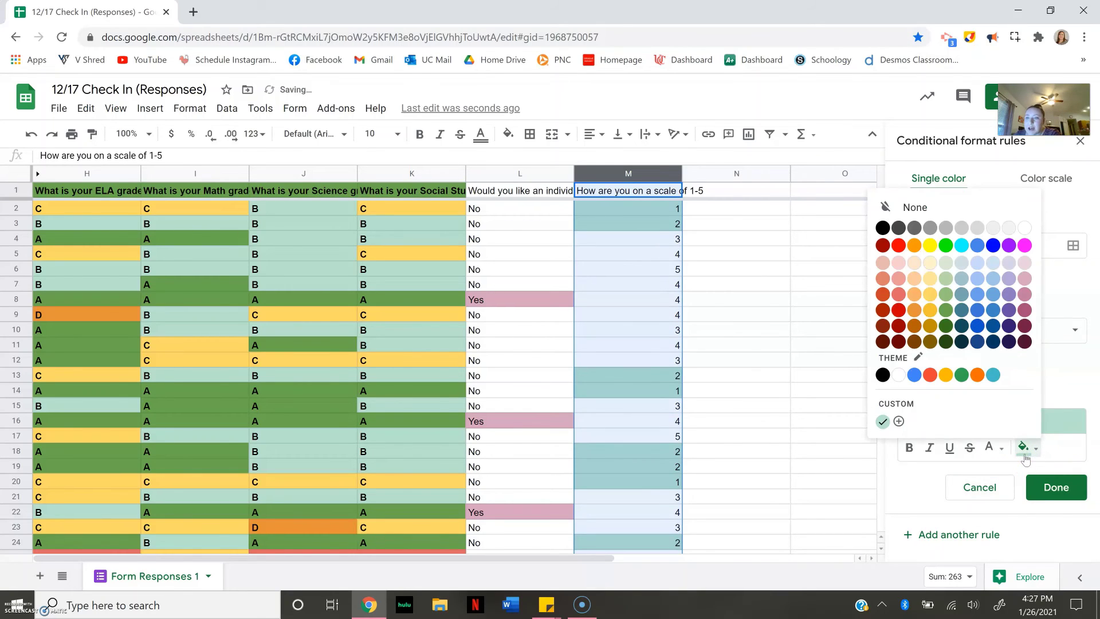
left_click(898, 286)
left_click(1053, 494)
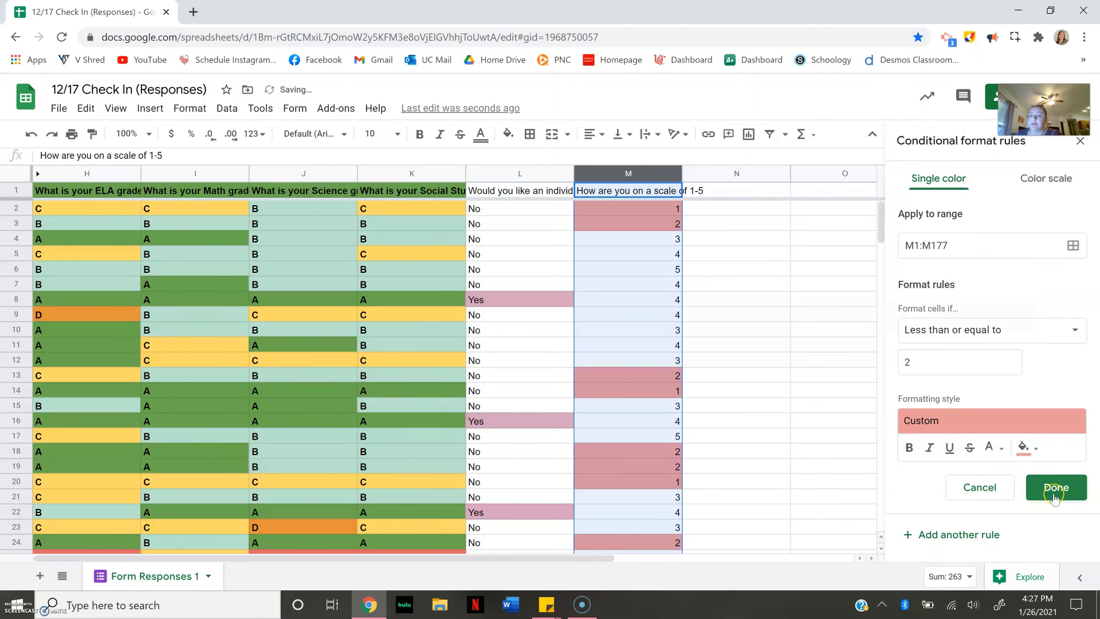
left_click(758, 344)
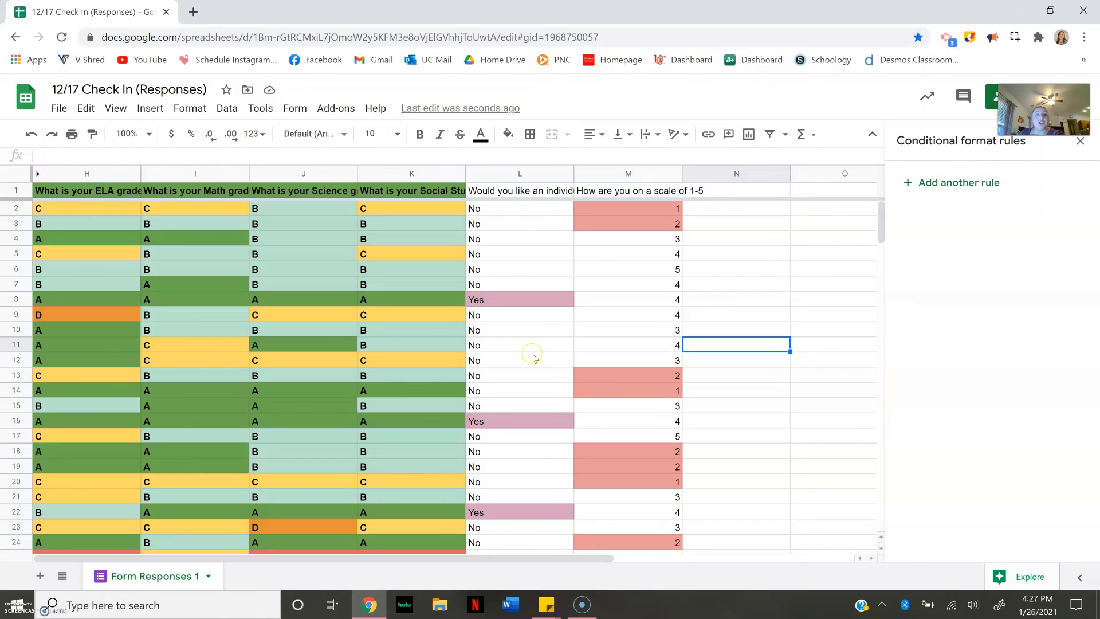
- Look over the color-coded grade, check-in and scale columns down the list of responses
scroll(531, 358, "down", 14)
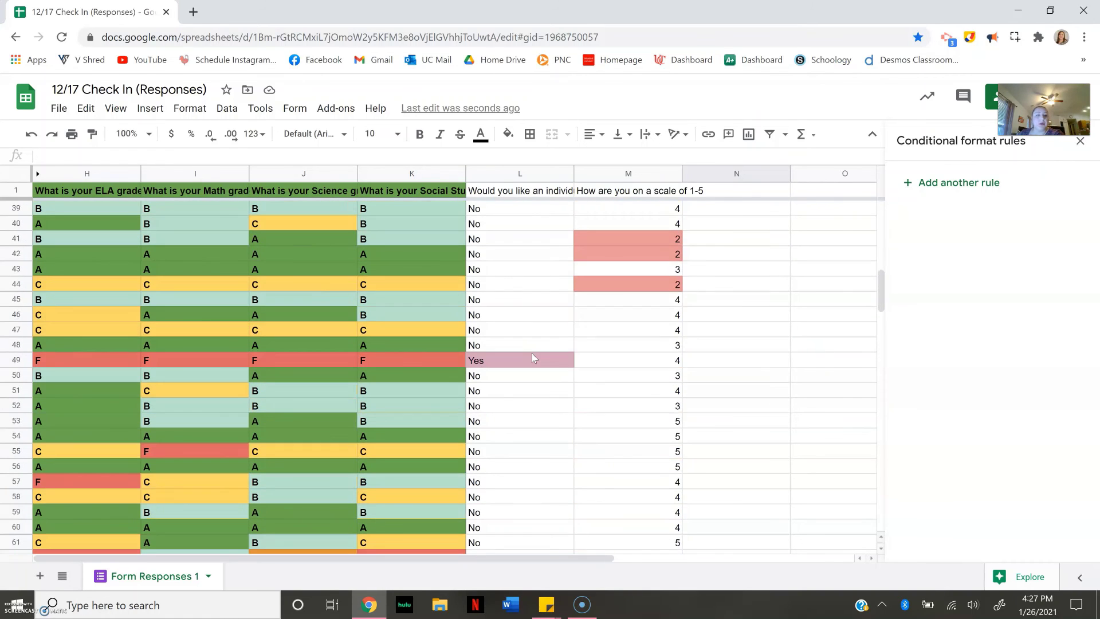
scroll(533, 358, "up", 14)
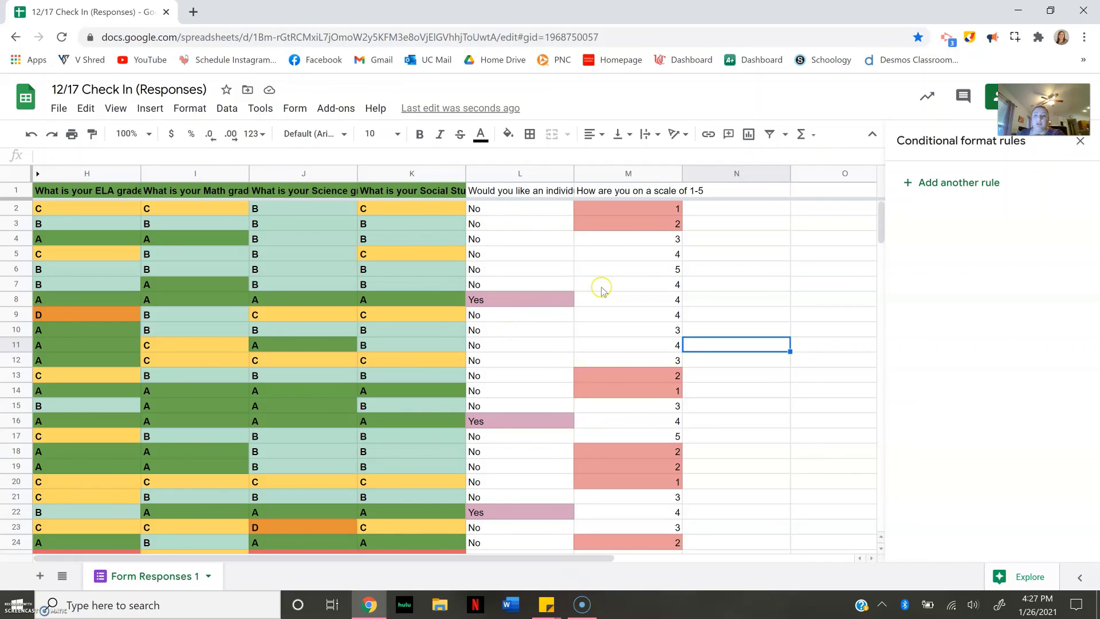
left_click(575, 604)
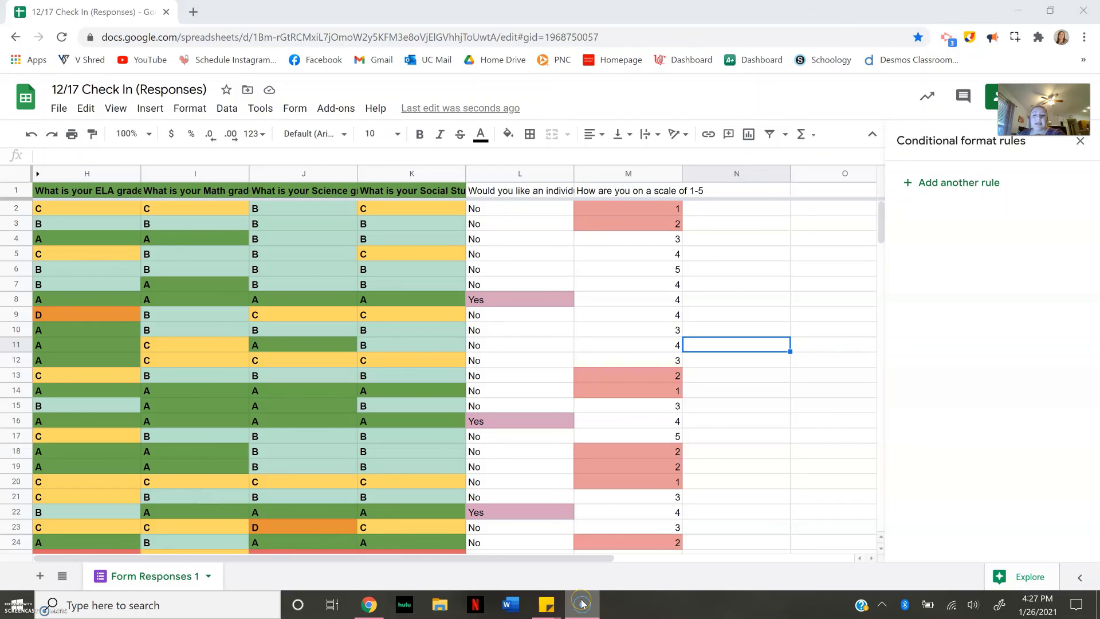